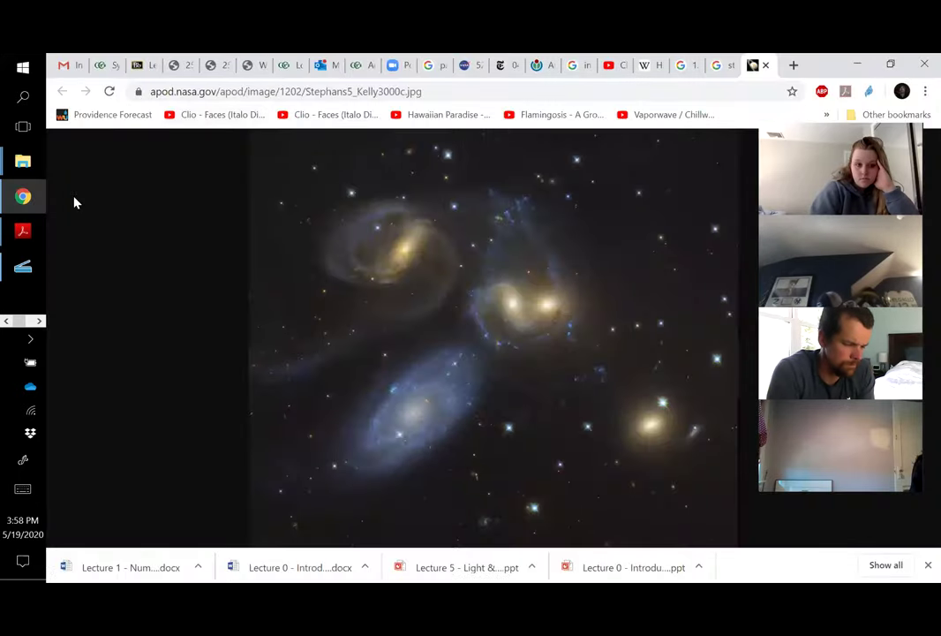
Switch to the Blackboard course page and open the Needs Grading list of the Grade Center.
left_click(146, 66)
scroll(369, 322, "down", 3)
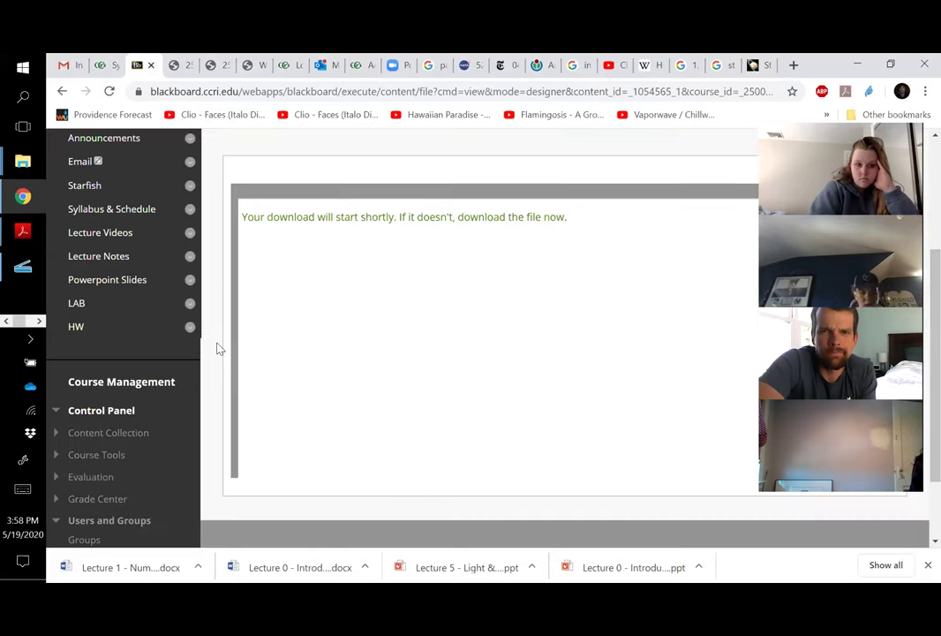
scroll(79, 415, "down", 2)
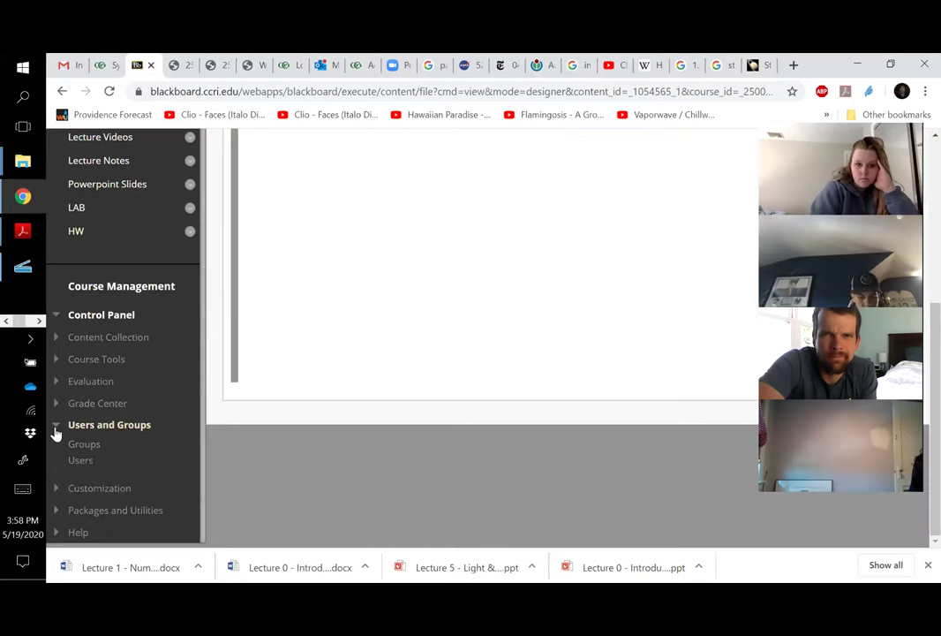
left_click(55, 433)
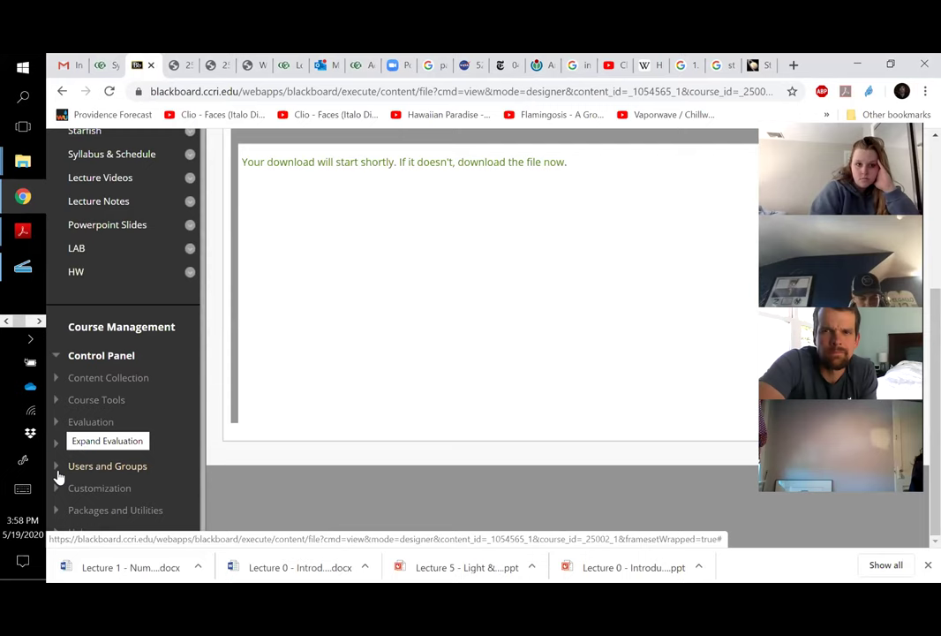
left_click(71, 444)
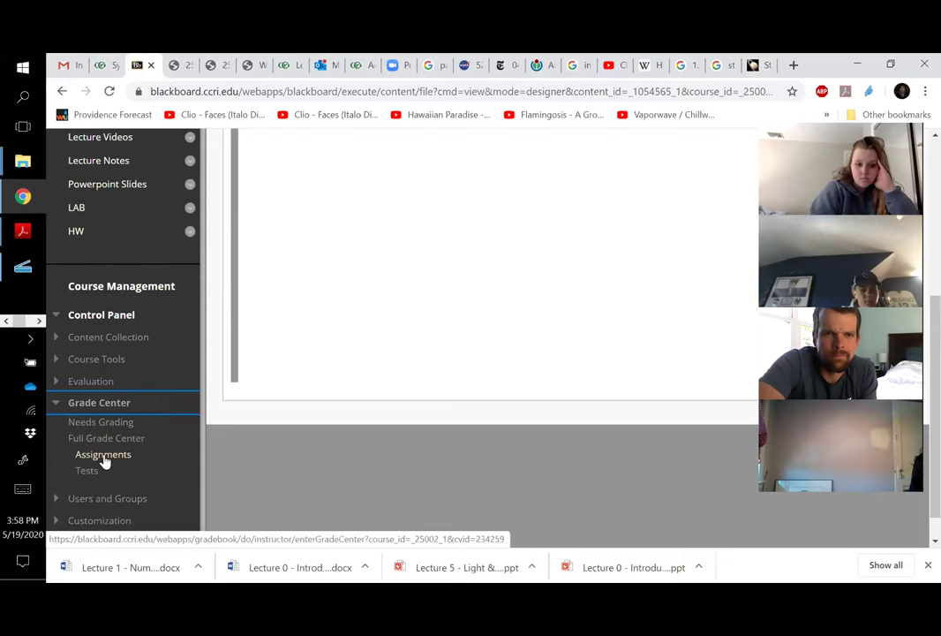
left_click(113, 424)
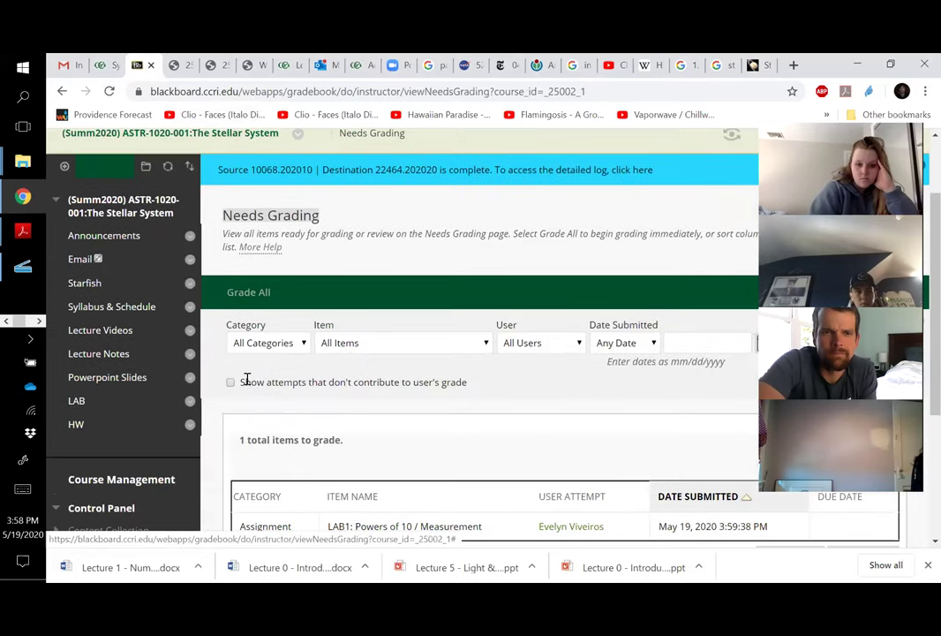
Open the submitted attempt for LAB1: Powers of 10 / Measurement in the grading view.
scroll(291, 378, "down", 2)
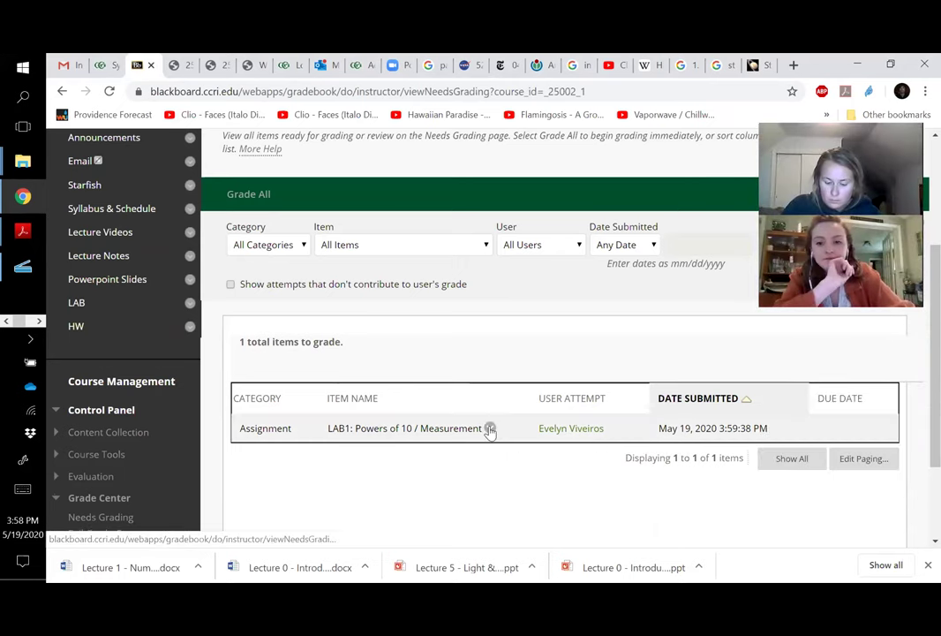
left_click(490, 430)
left_click(507, 391)
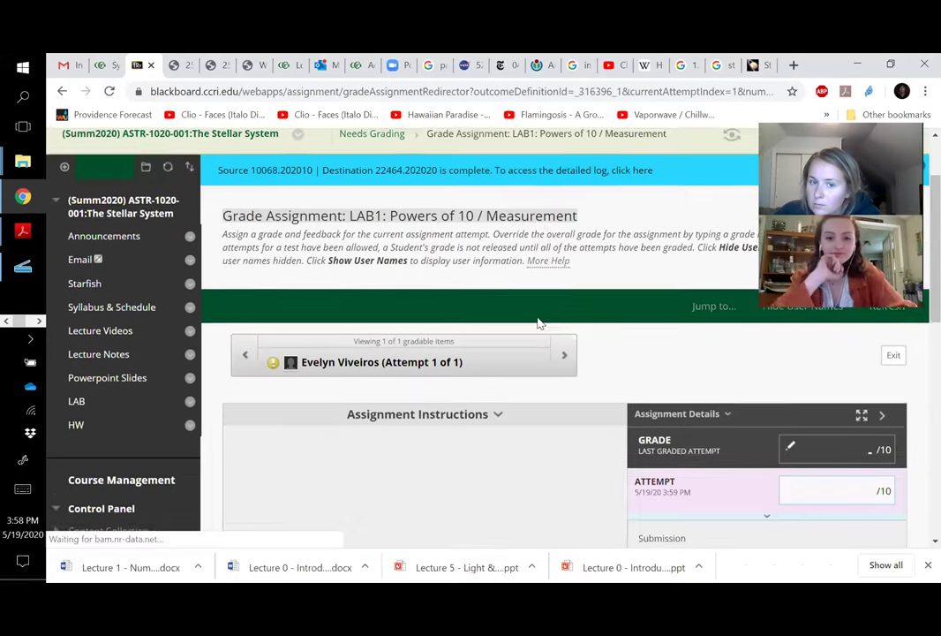
Examine the handwritten problem set answers in the submitted LAB1 file preview.
scroll(538, 321, "down", 4)
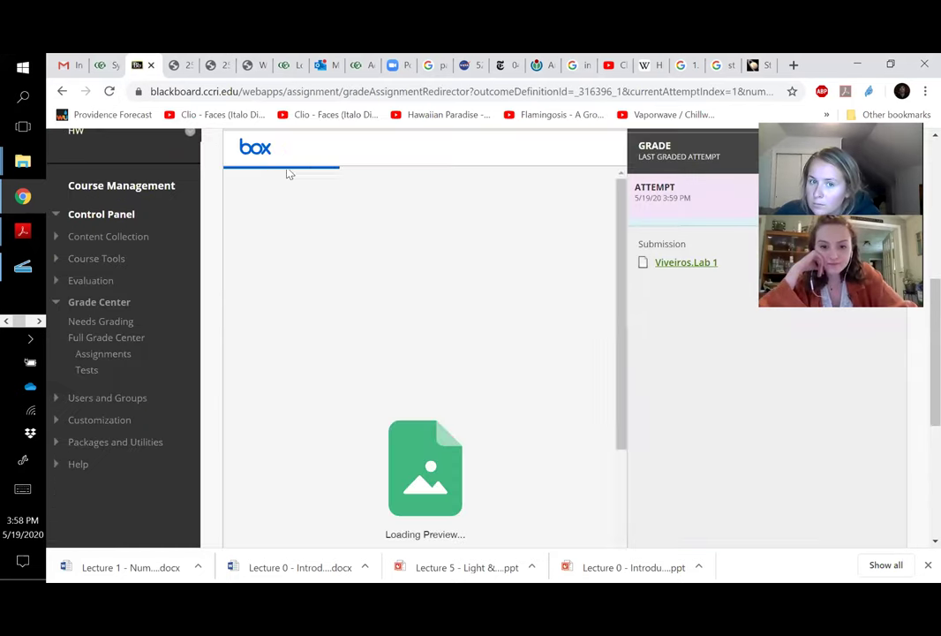
scroll(287, 174, "down", 1)
scroll(402, 337, "down", 1)
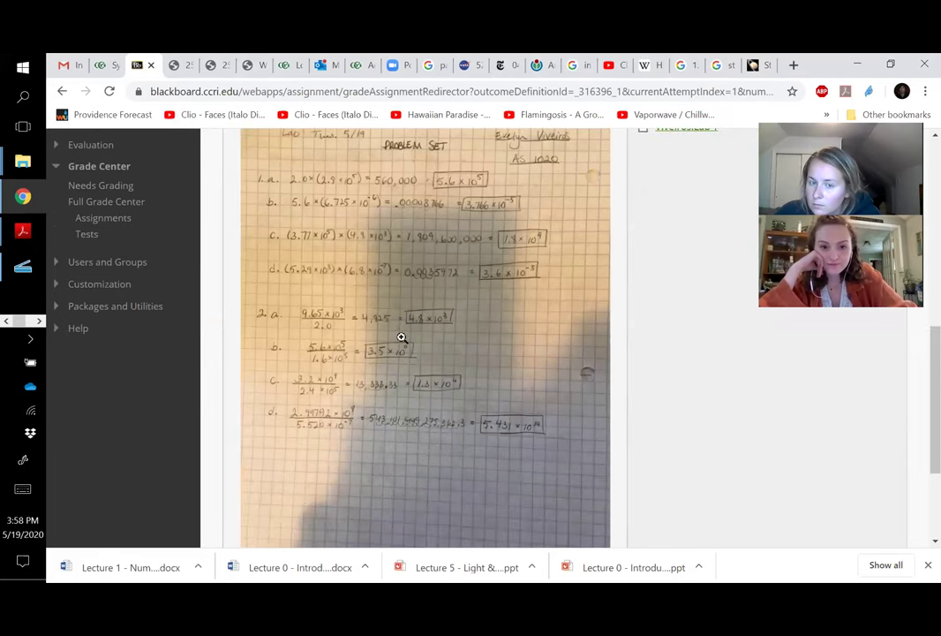
scroll(393, 300, "up", 1)
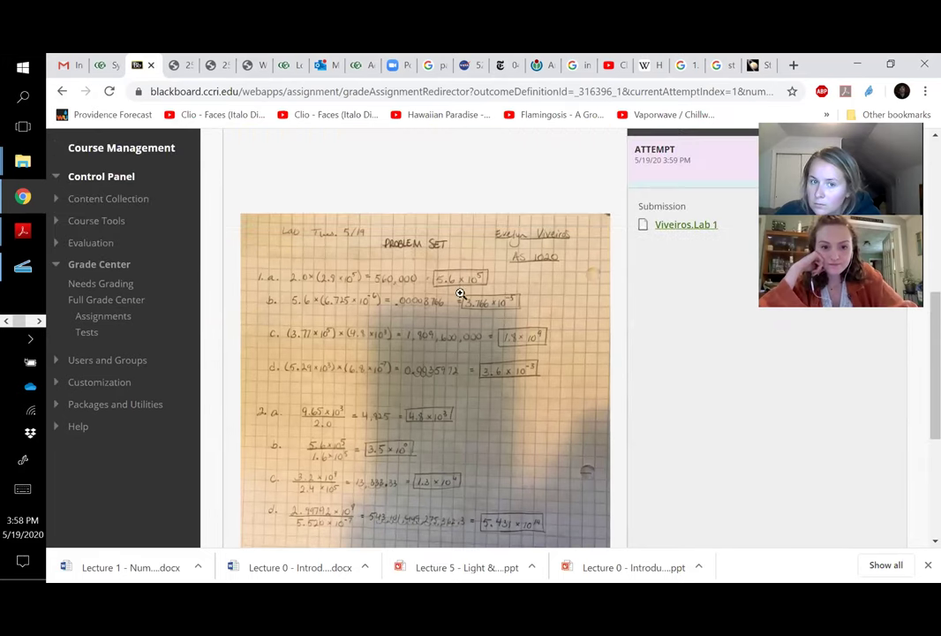
scroll(439, 332, "down", 3)
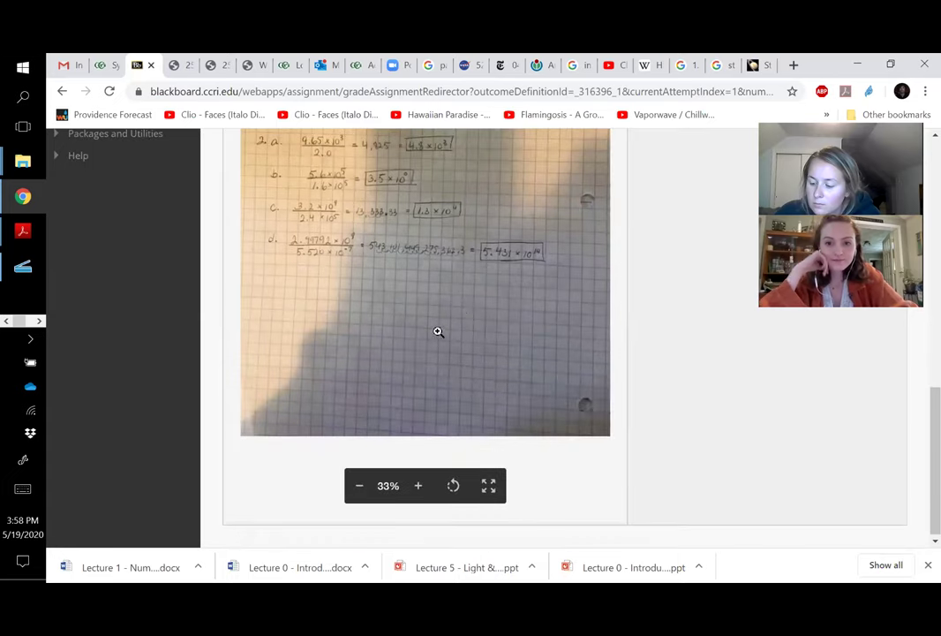
scroll(460, 306, "up", 2)
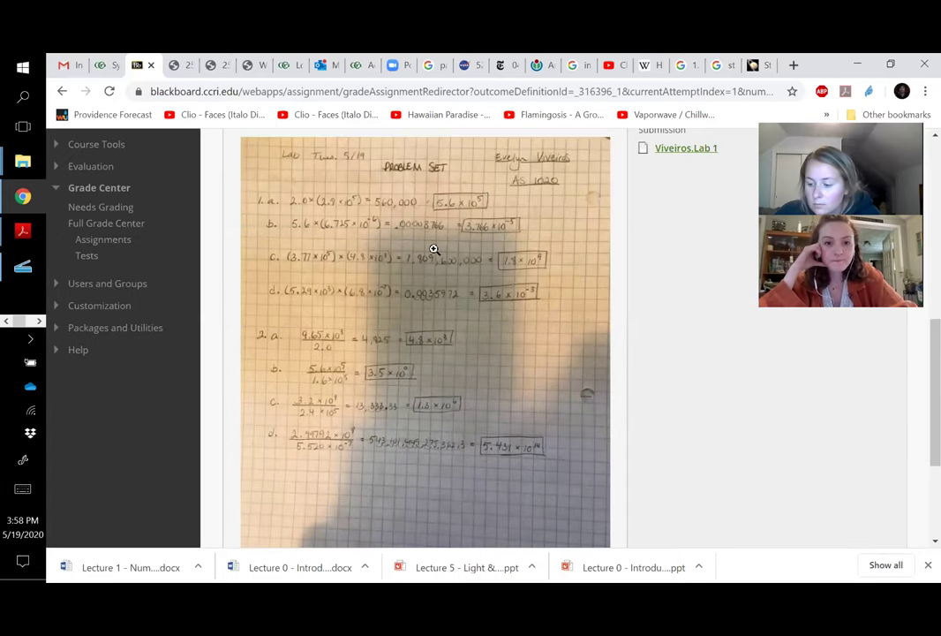
scroll(495, 219, "up", 1)
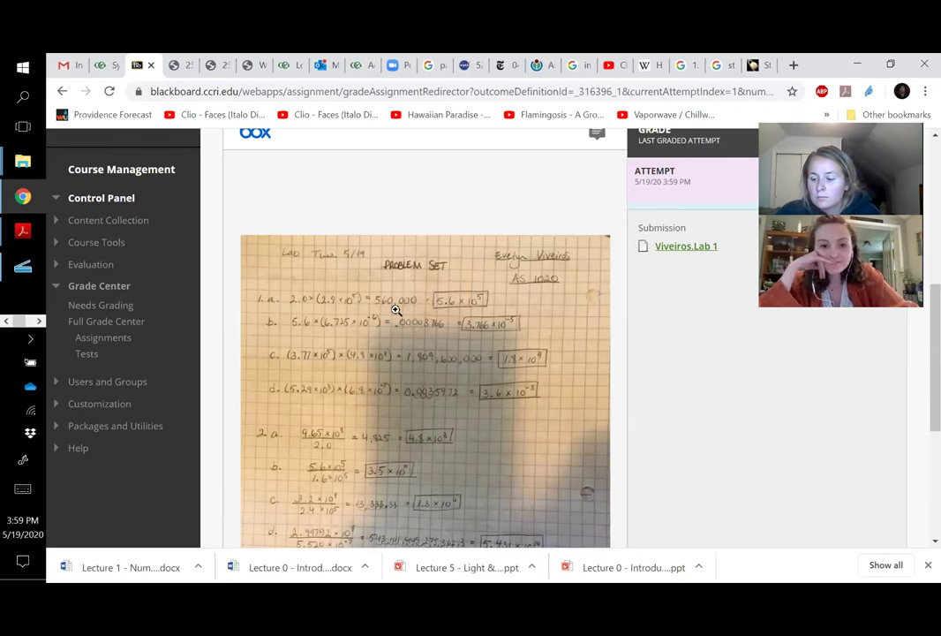
Return to the Needs Grading list and start grading all users for LAB1: Powers of 10 / Measurement.
left_click(64, 92)
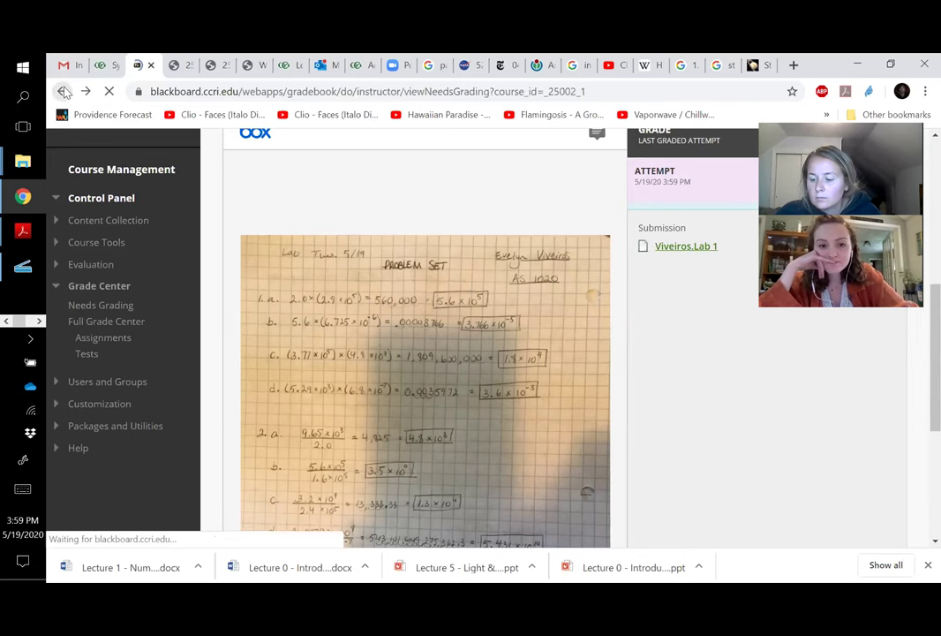
scroll(382, 273, "down", 3)
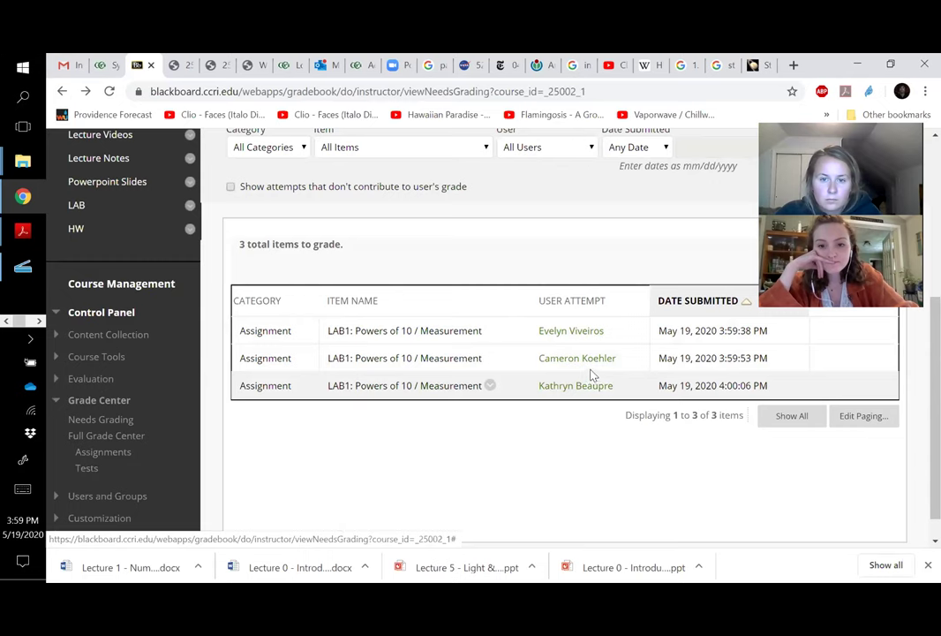
left_click(490, 358)
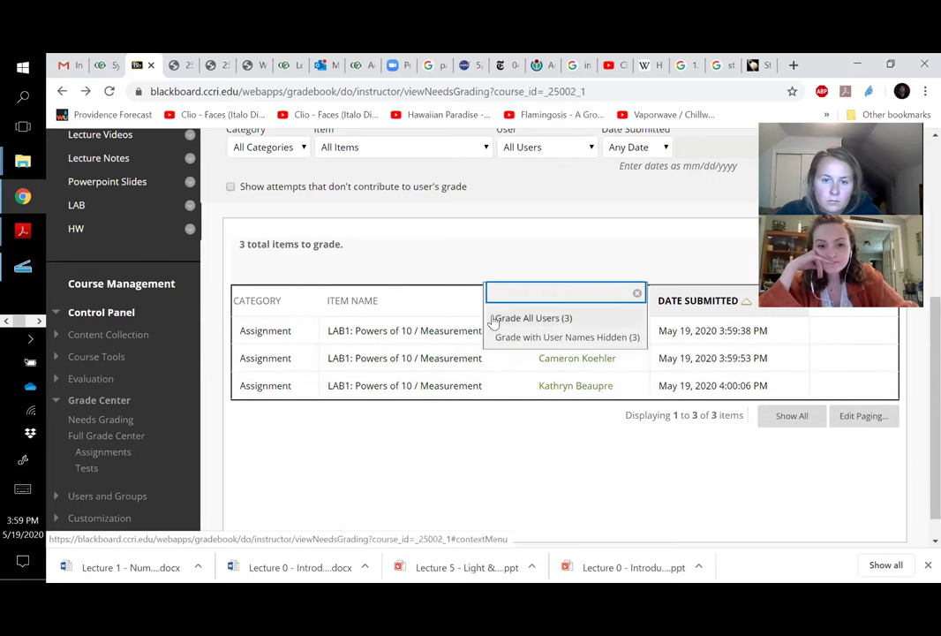
left_click(508, 321)
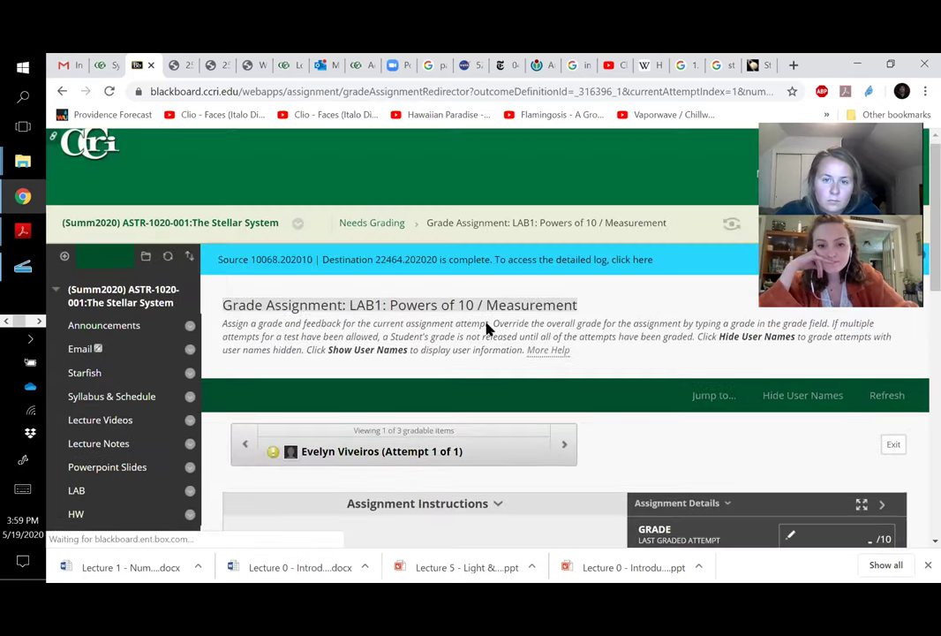
Read through the first student's LAB1 problem set from top to bottom.
scroll(486, 328, "down", 3)
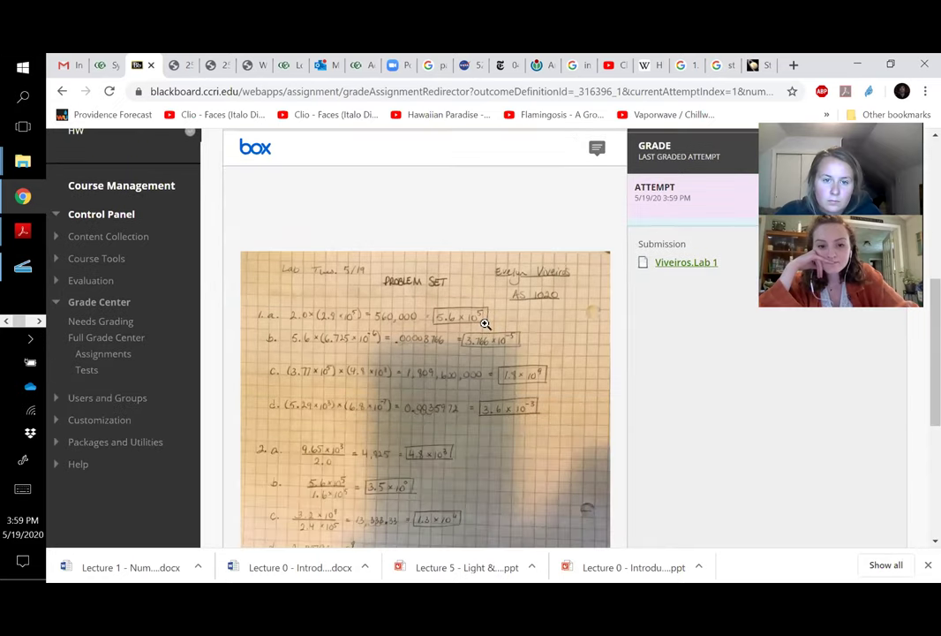
scroll(563, 239, "down", 5)
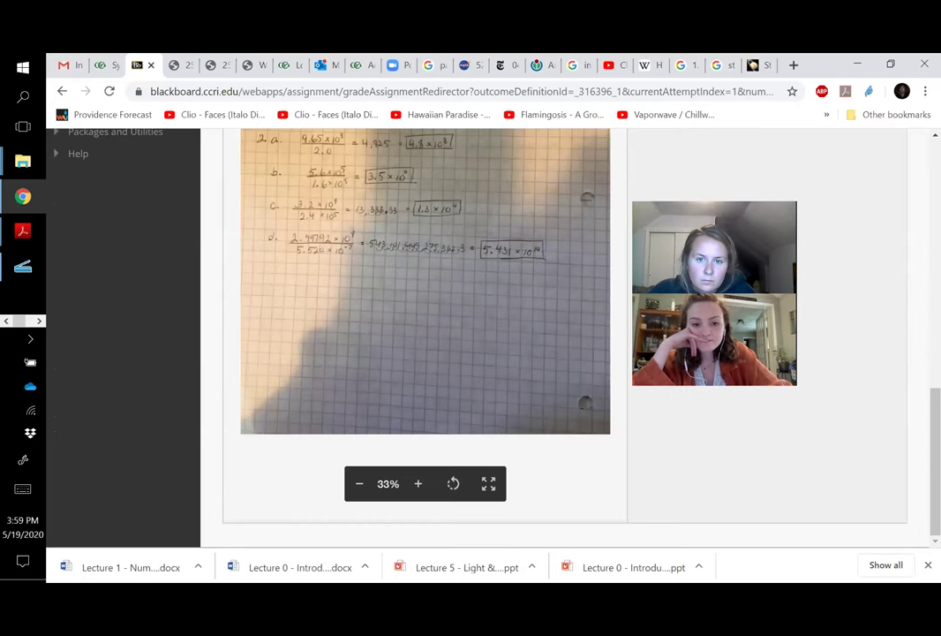
scroll(593, 322, "up", 5)
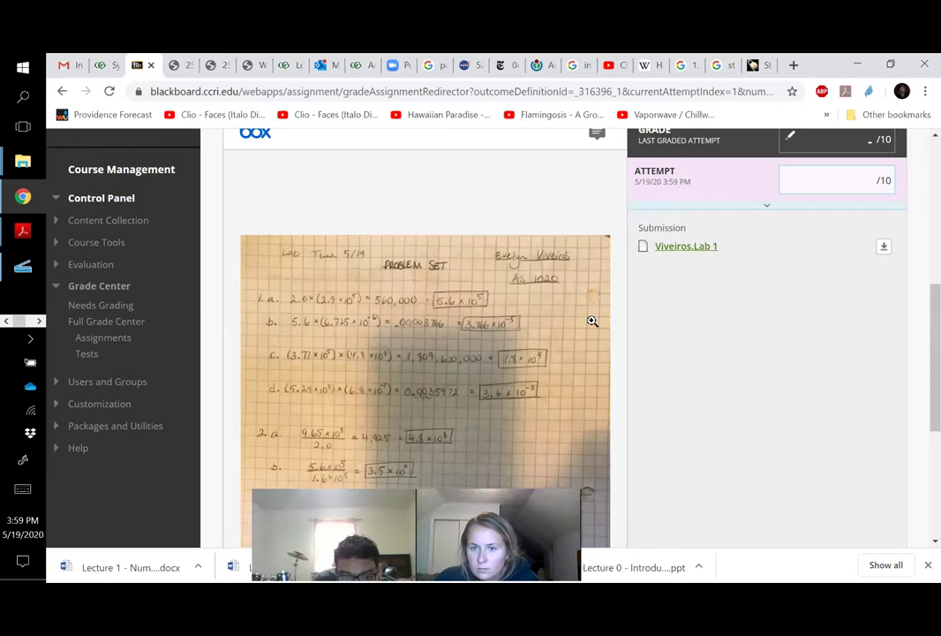
scroll(749, 269, "up", 3)
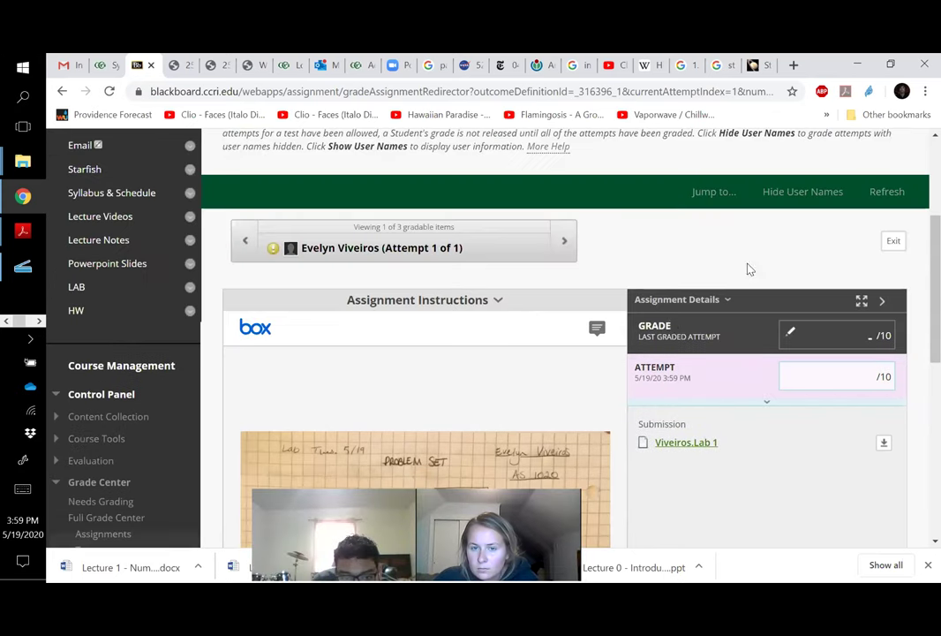
Go to the second student's LAB1 attempt and examine the answers to problems 1 and 2.
left_click(565, 242)
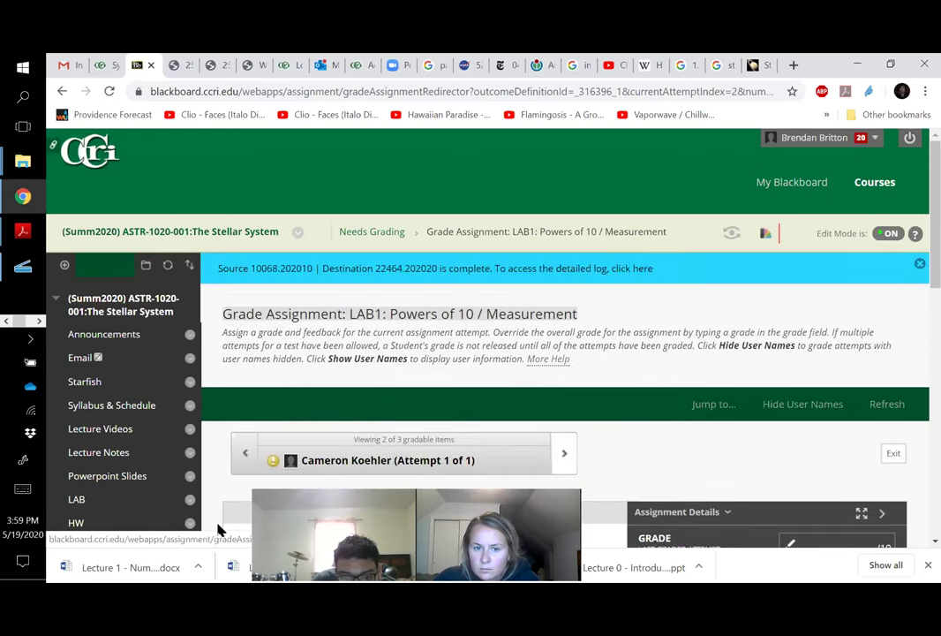
scroll(466, 298, "down", 8)
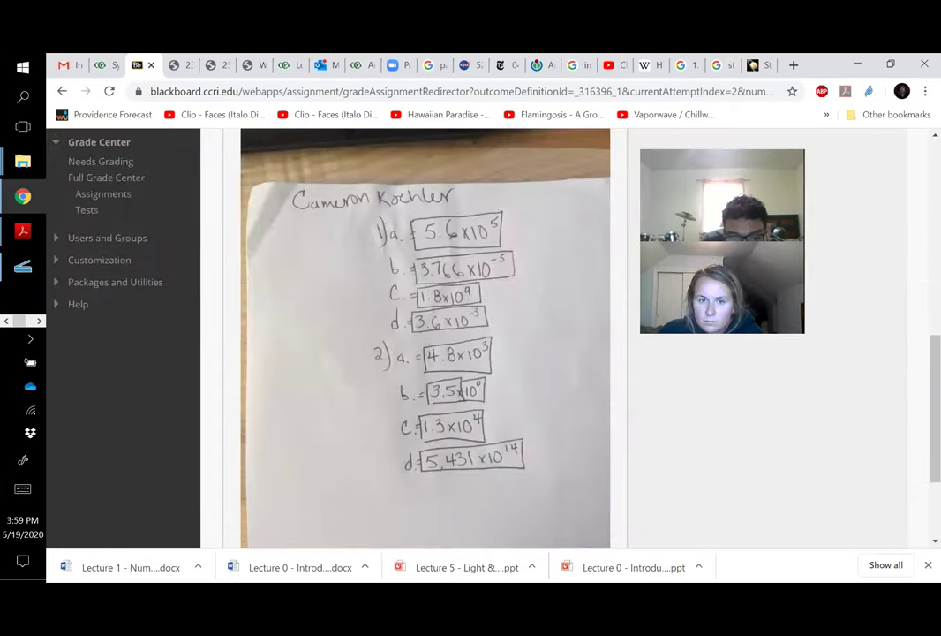
scroll(480, 309, "up", 2)
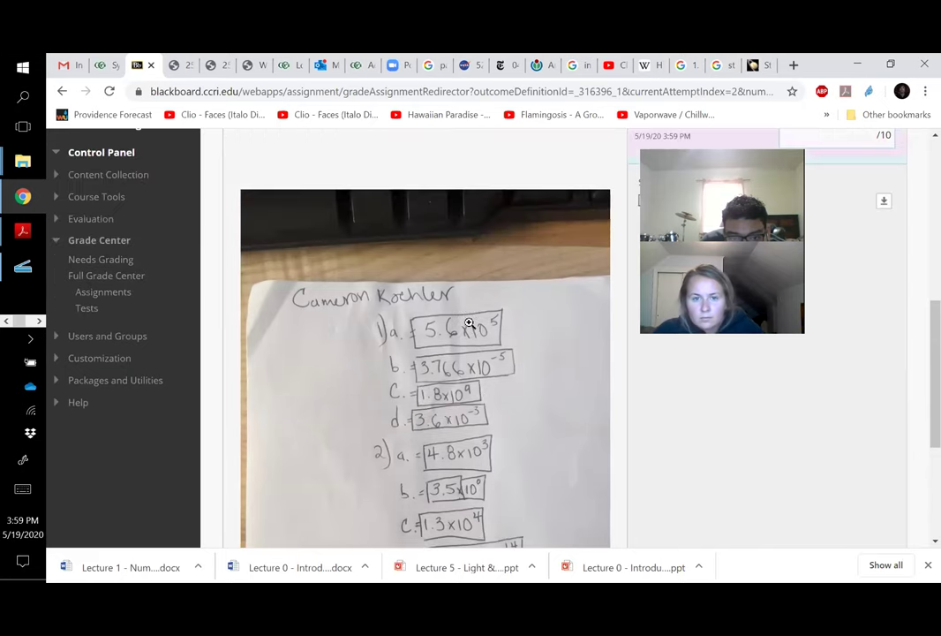
scroll(468, 327, "down", 4)
scroll(466, 333, "up", 1)
scroll(466, 333, "up", 1)
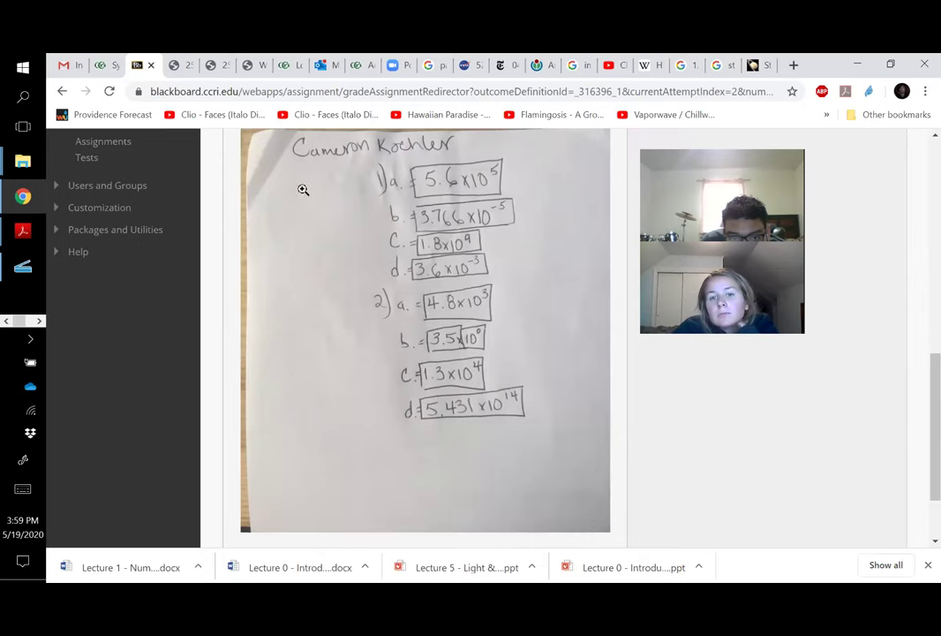
scroll(303, 190, "up", 5)
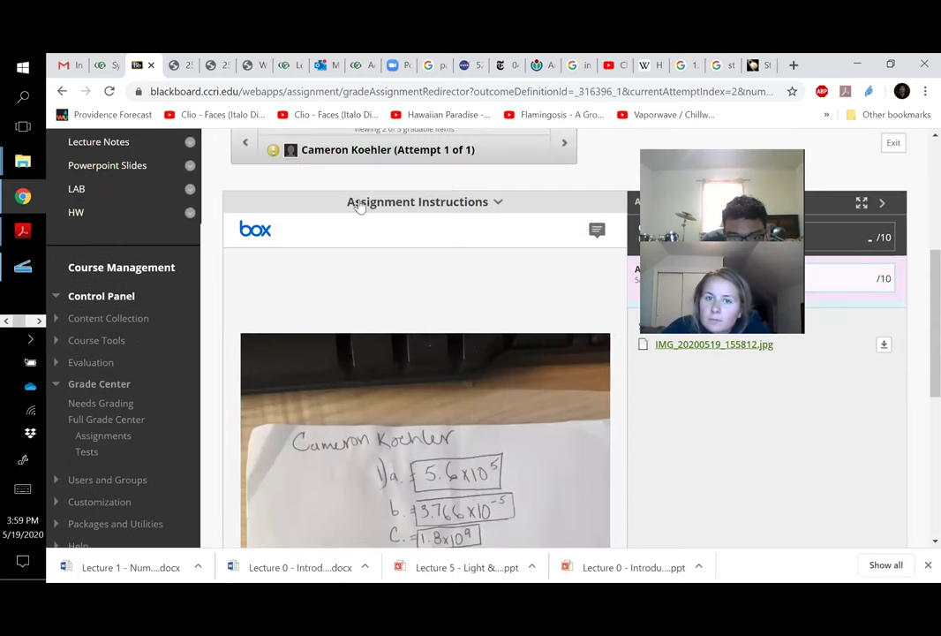
Go back to the first student's LAB1 attempt and recheck its worked answers.
left_click(245, 143)
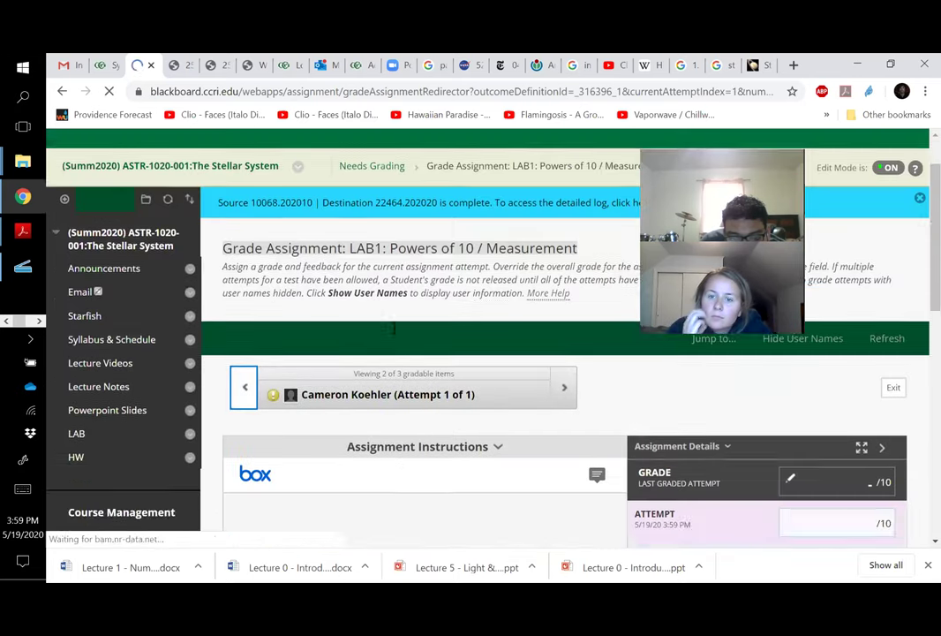
scroll(392, 326, "down", 2)
scroll(366, 304, "down", 2)
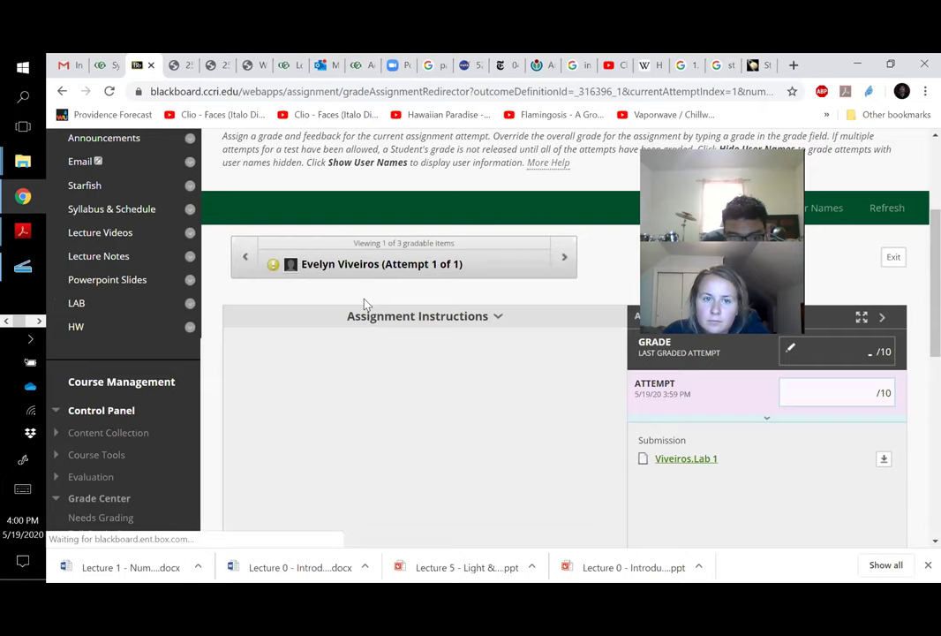
scroll(366, 304, "down", 5)
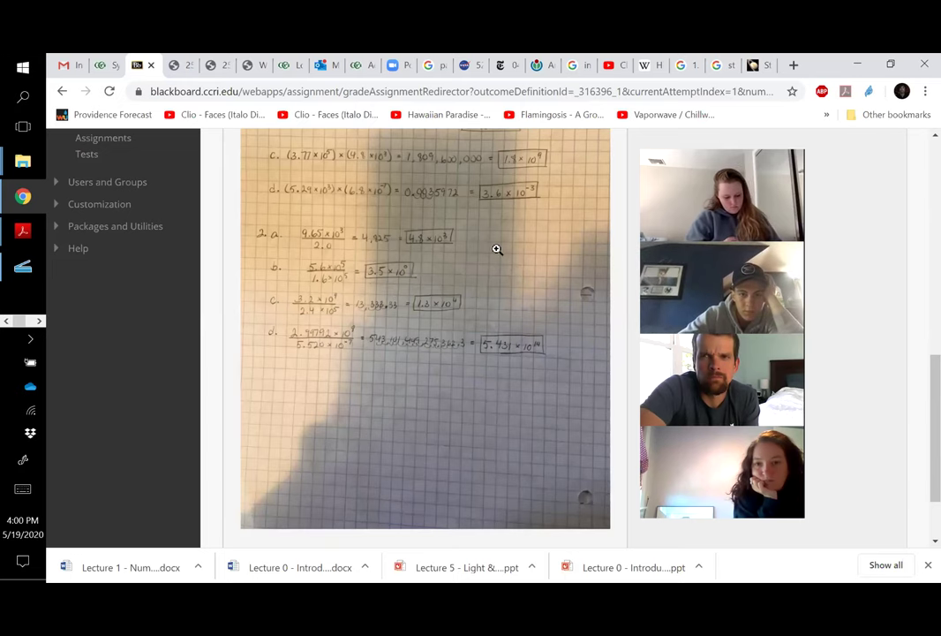
scroll(475, 249, "up", 2)
scroll(474, 250, "up", 4)
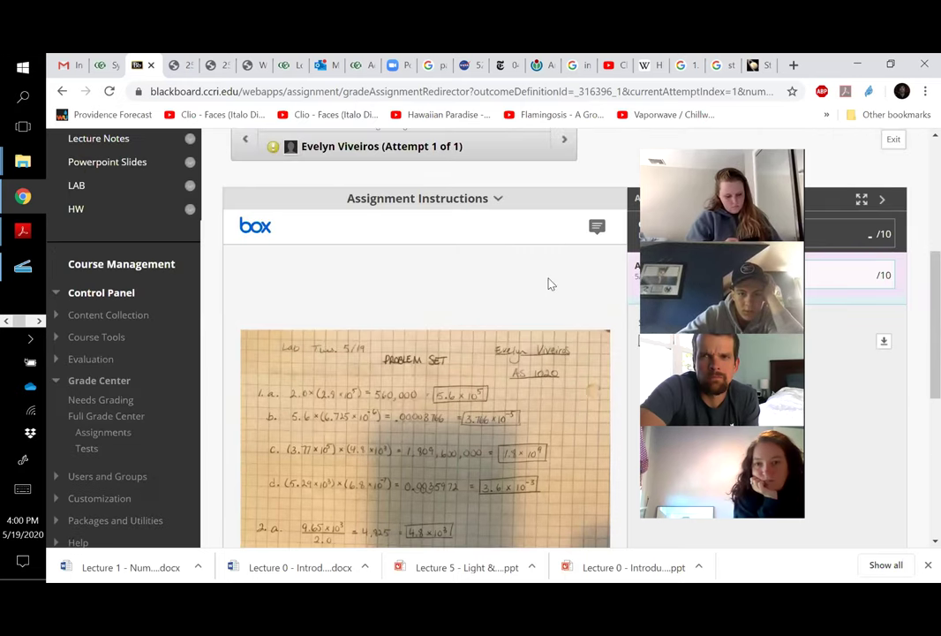
Recheck the answers in the second student's LAB1 attempt and move on to the third student's attempt.
left_click(564, 138)
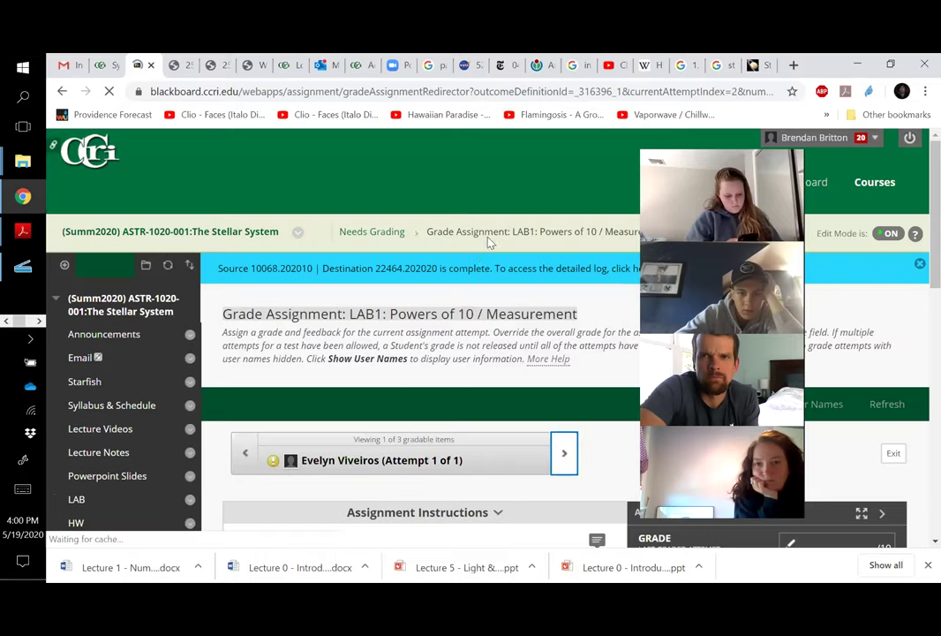
scroll(521, 243, "down", 3)
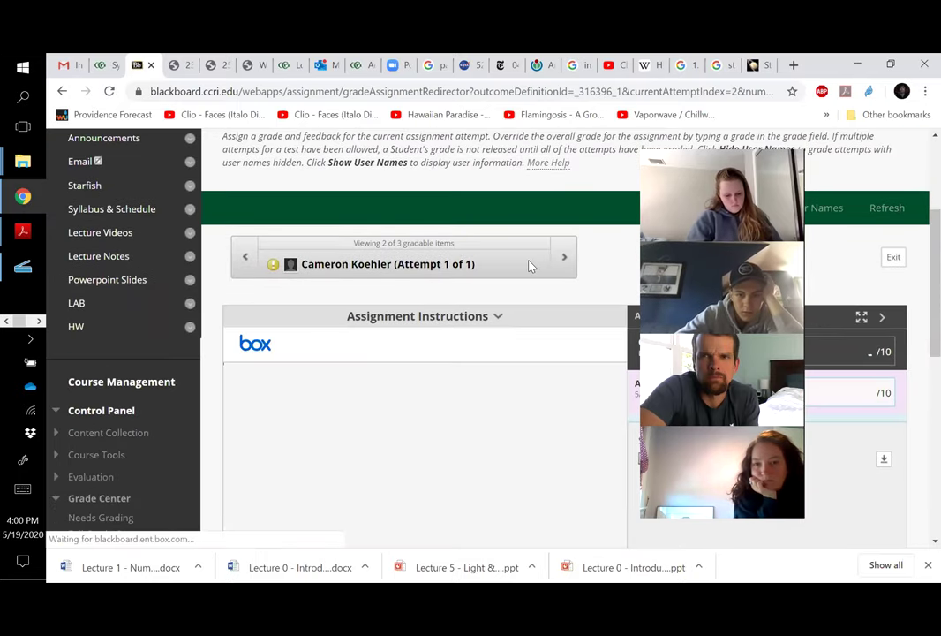
scroll(532, 265, "down", 3)
scroll(557, 291, "down", 3)
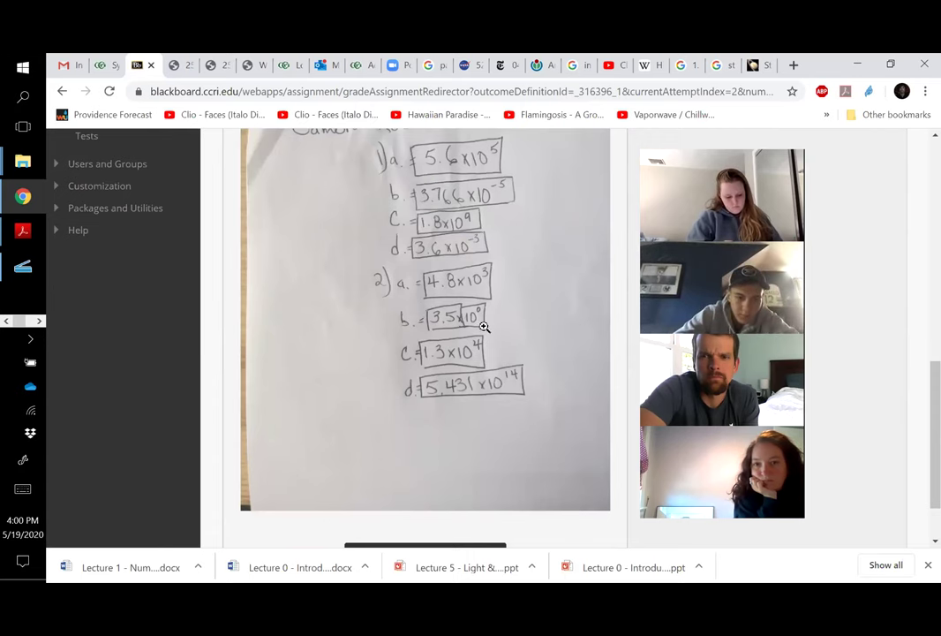
scroll(521, 265, "up", 5)
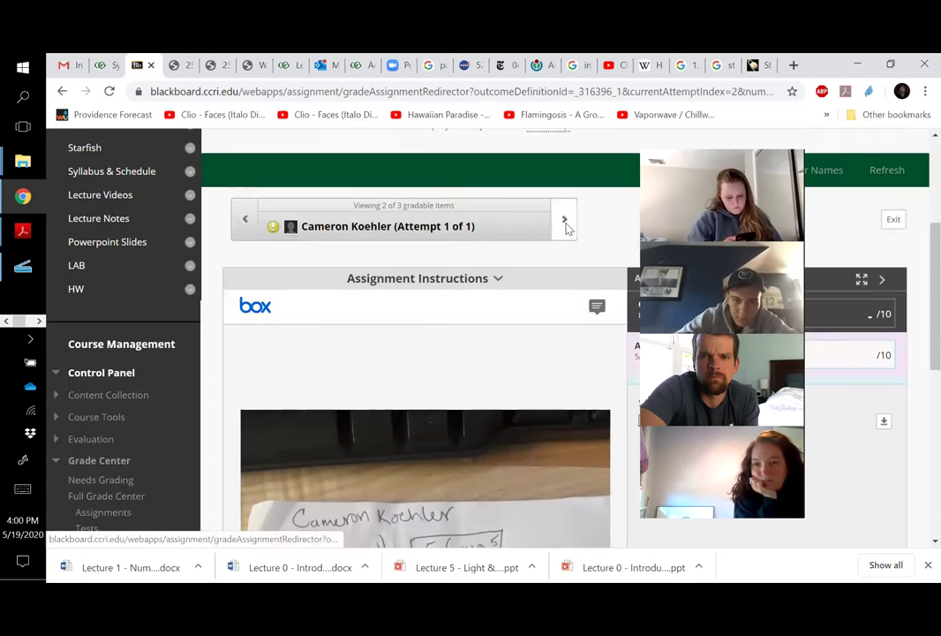
left_click(564, 221)
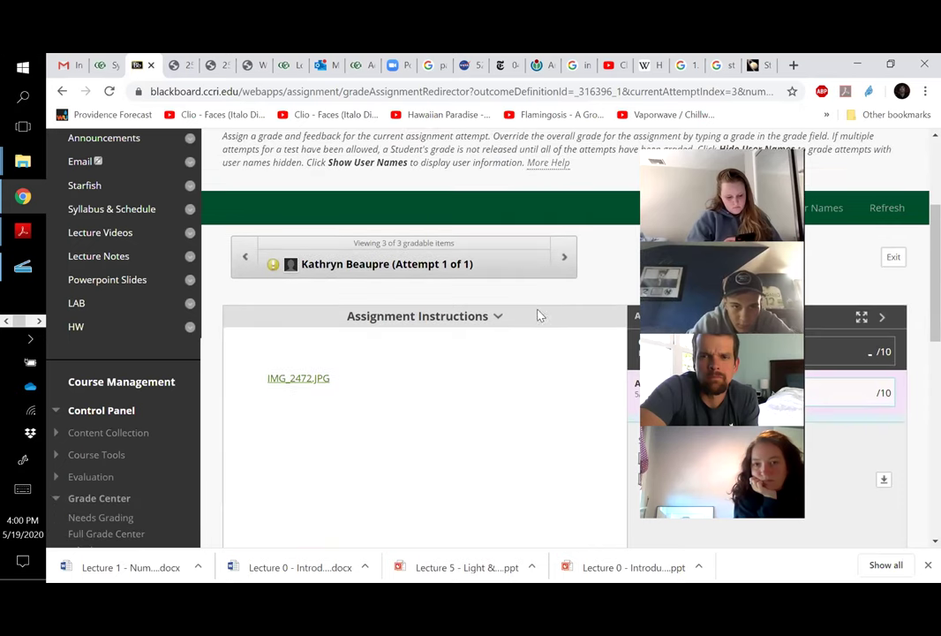
Open the third student's IMG_2472.JPG submission and examine its answers to problems 1 and 2.
scroll(512, 309, "down", 1)
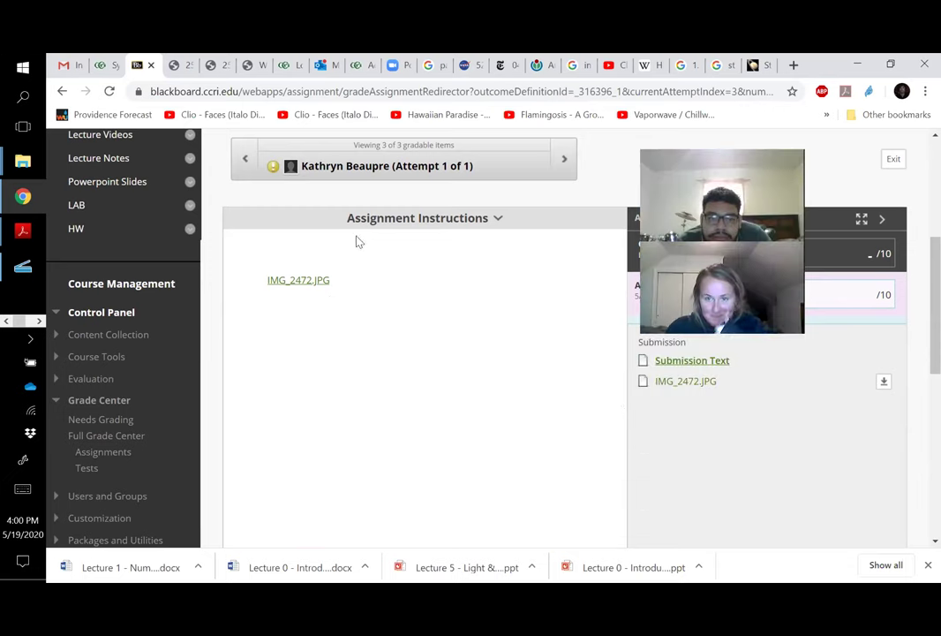
left_click(299, 281)
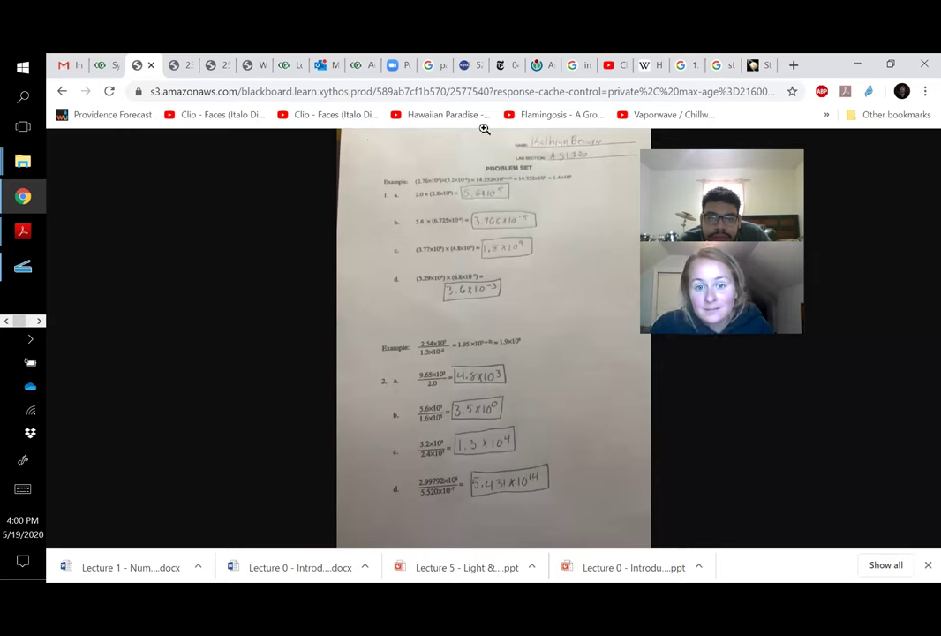
left_click_drag(499, 92, 921, 92)
left_click(61, 91)
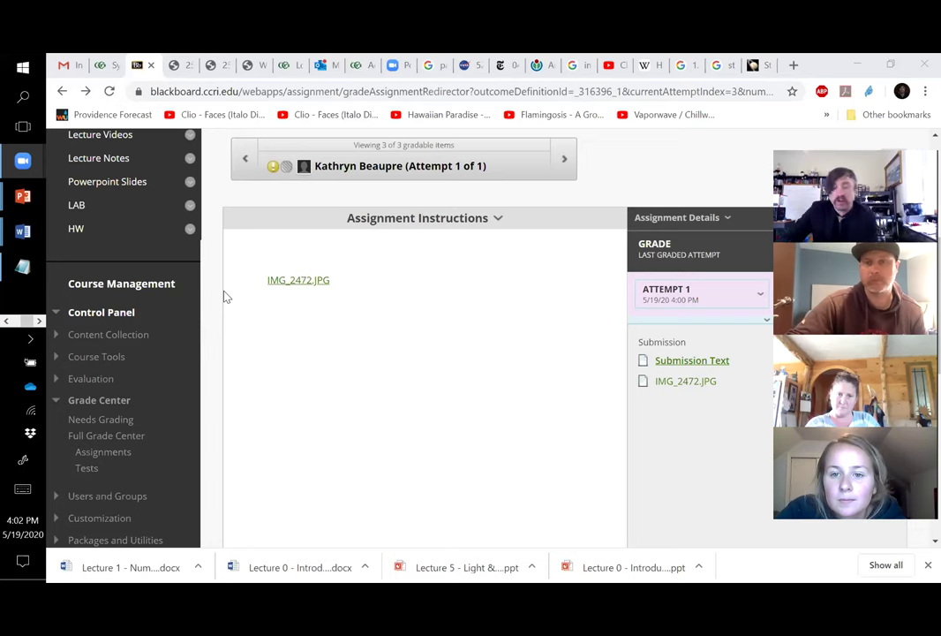
left_click(300, 281)
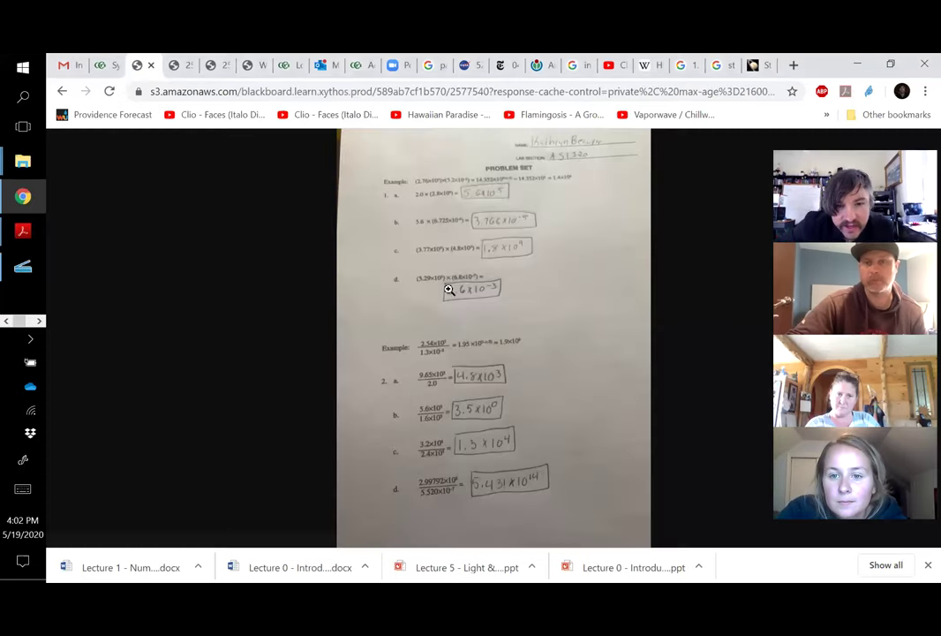
left_click(62, 91)
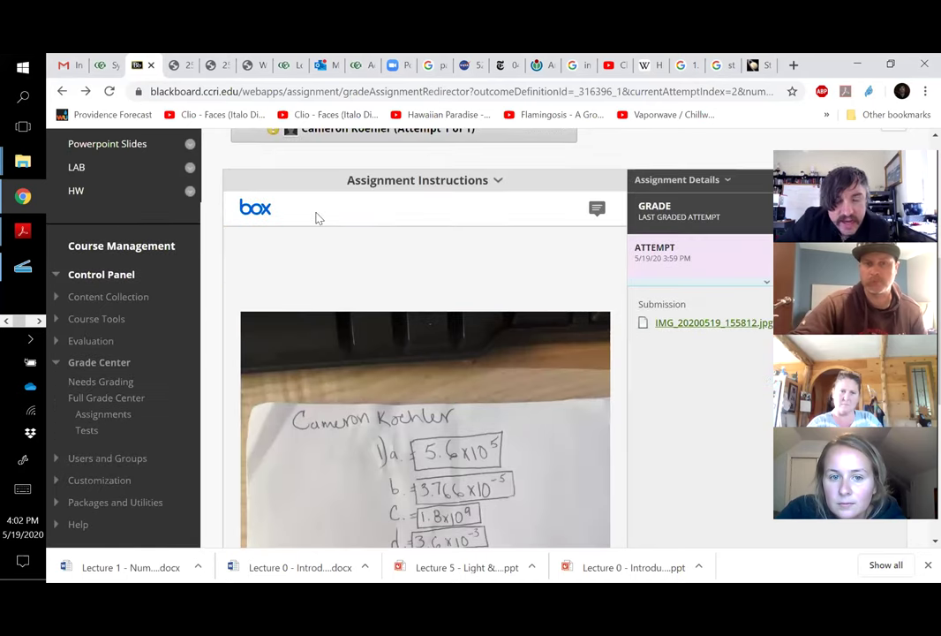
Glance over the second student's LAB1 attempt again and return to the third student's attempt.
scroll(308, 219, "down", 1)
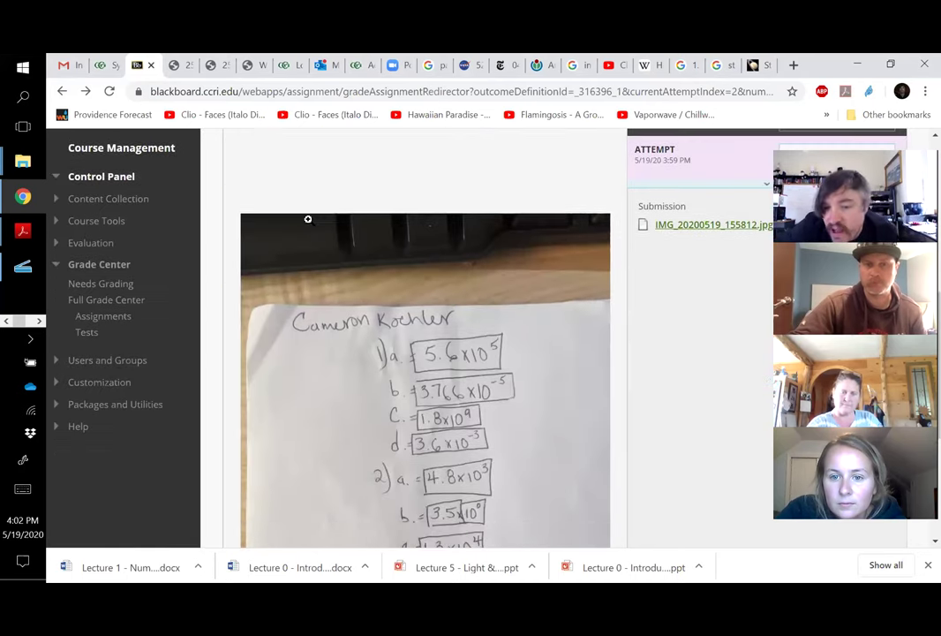
scroll(308, 219, "up", 4)
scroll(307, 227, "down", 1)
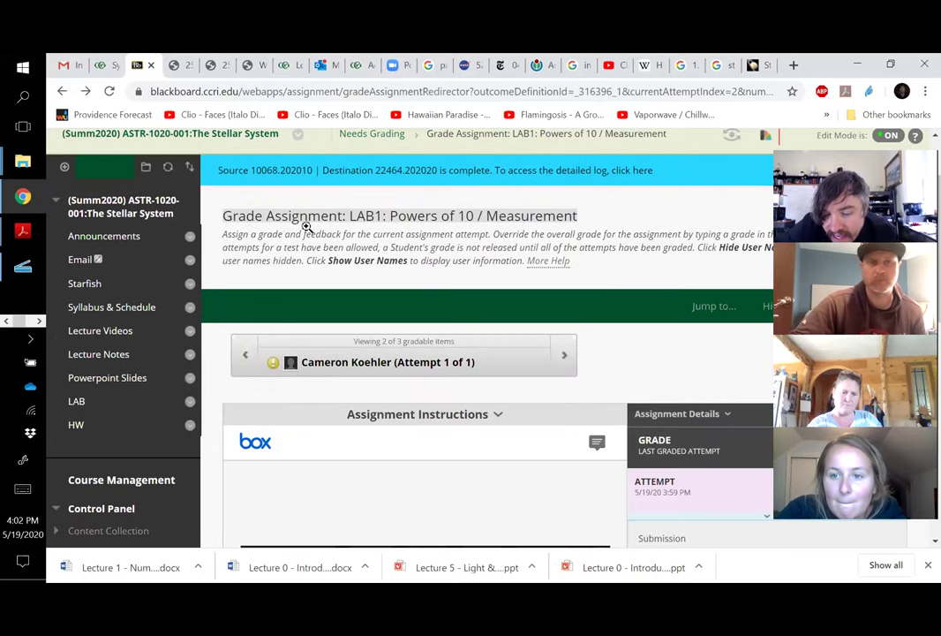
scroll(306, 227, "down", 1)
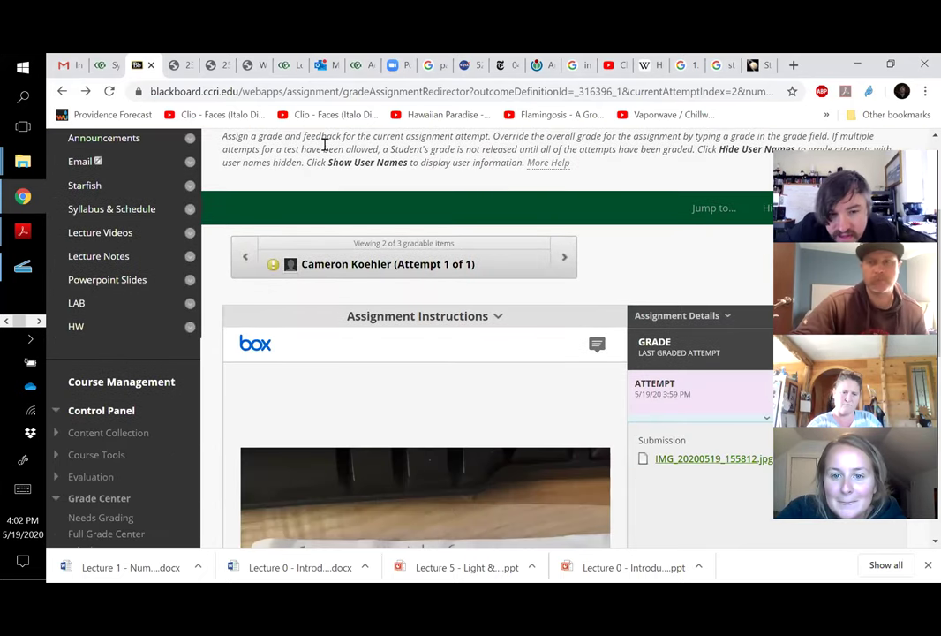
left_click(559, 256)
scroll(540, 314, "down", 1)
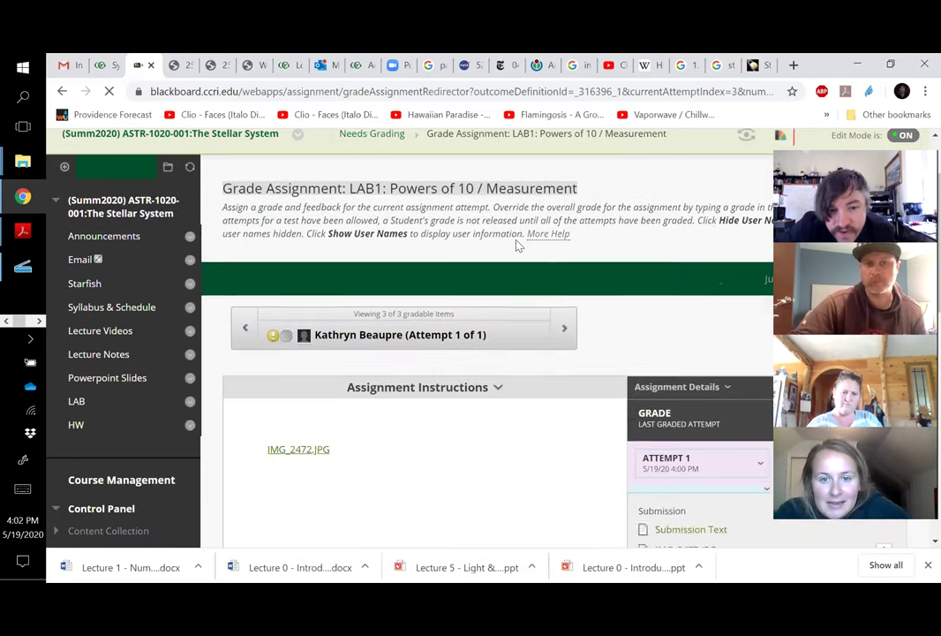
scroll(572, 248, "down", 1)
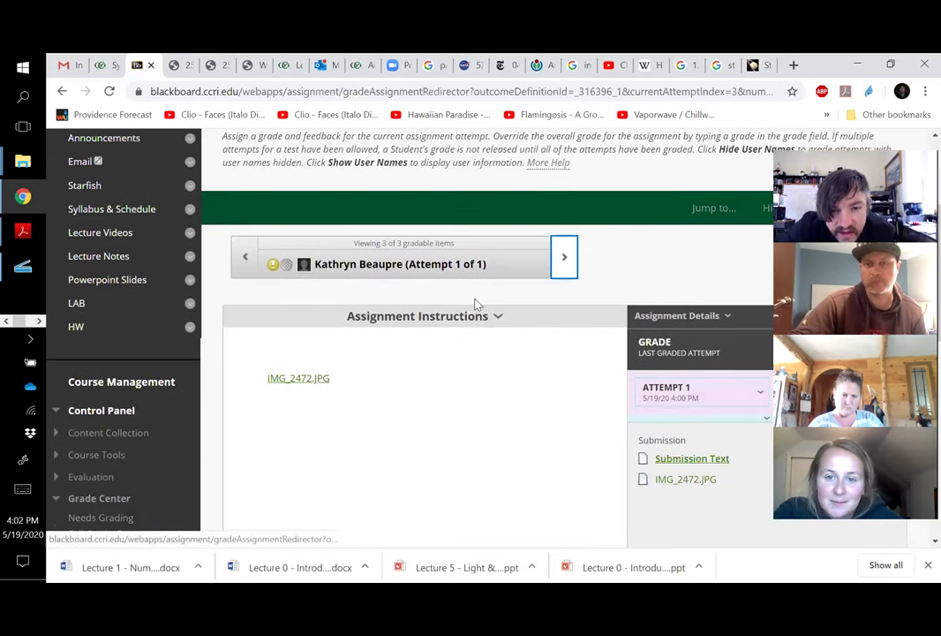
scroll(294, 297, "up", 1)
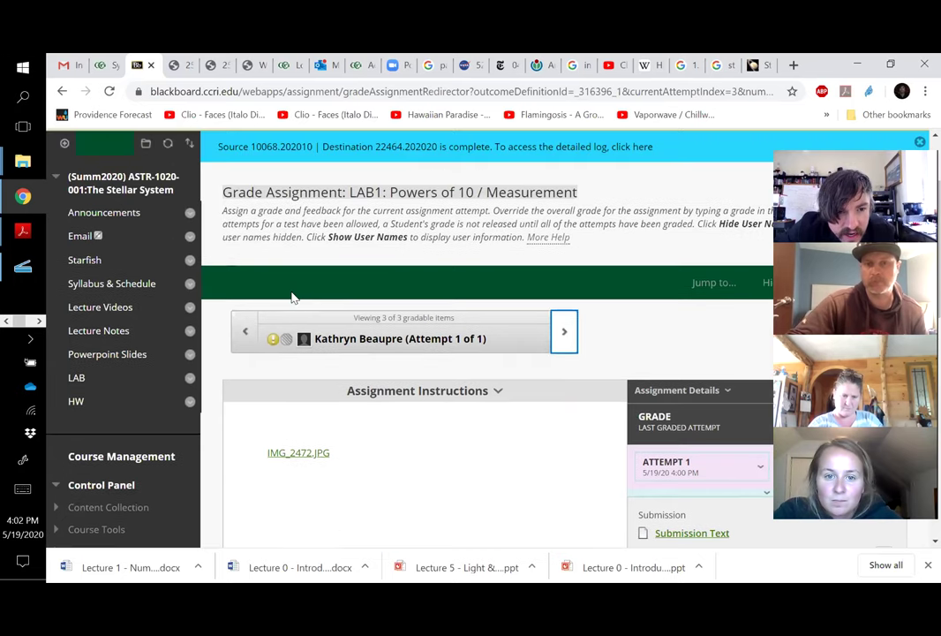
Open the Needs Grading list and start grading all users for LAB1: Powers of 10 / Measurement.
scroll(97, 451, "down", 3)
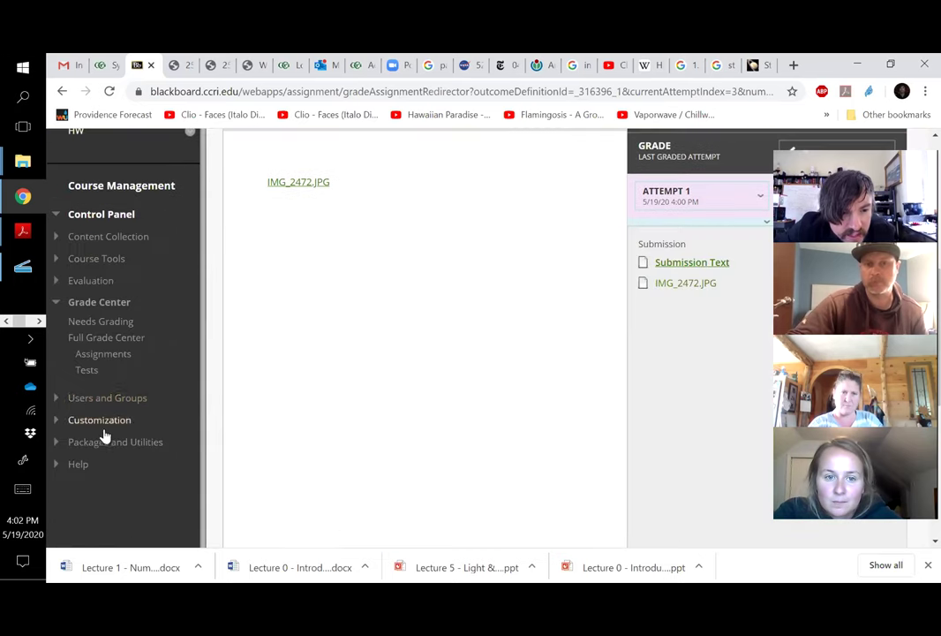
left_click(120, 322)
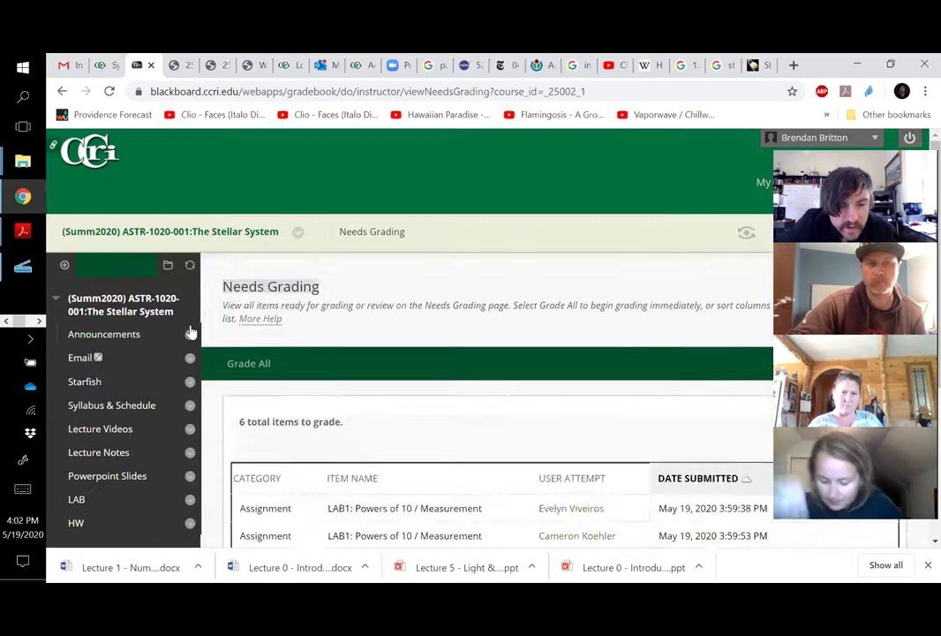
scroll(190, 332, "down", 5)
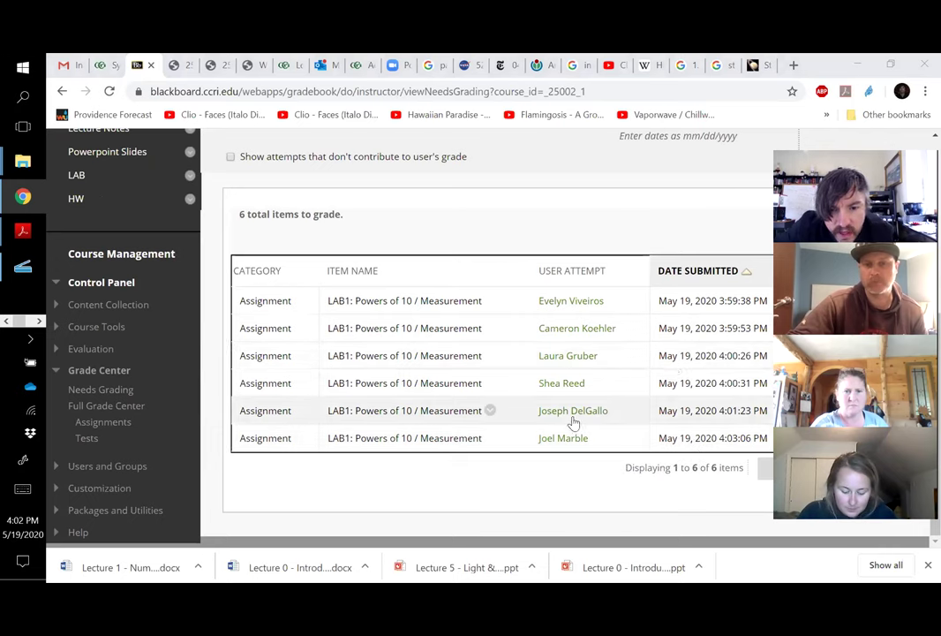
left_click(489, 382)
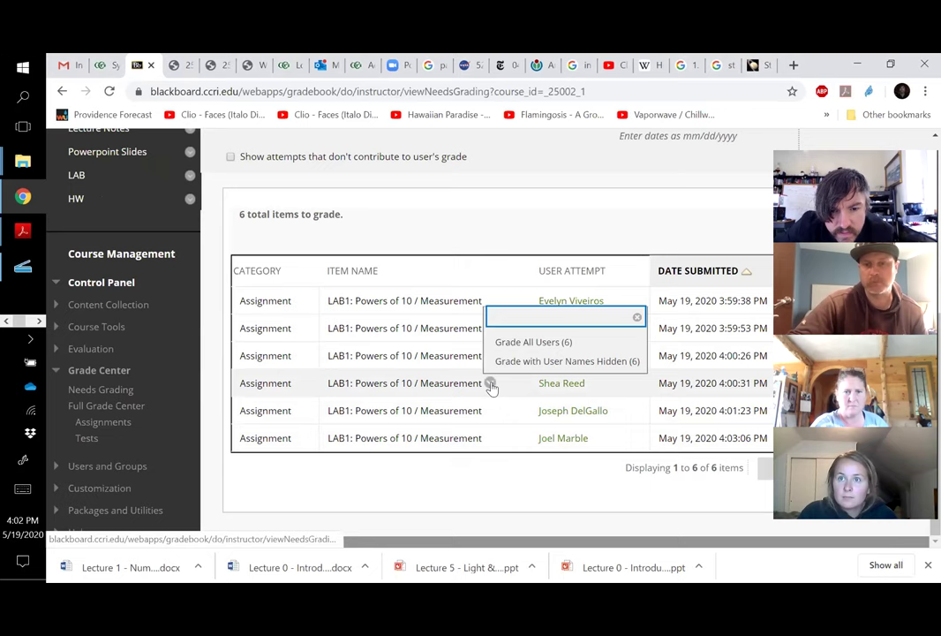
left_click(530, 349)
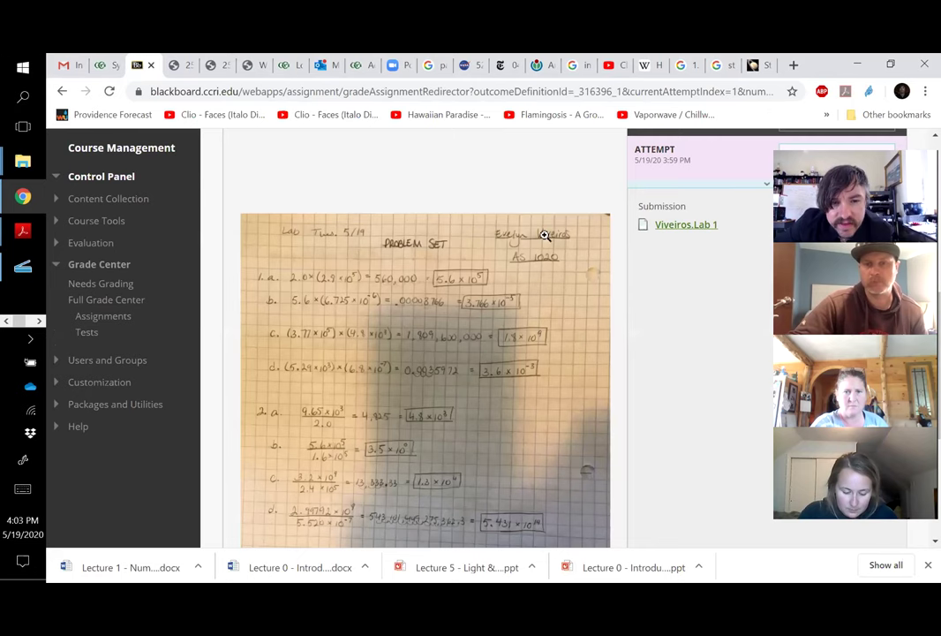
Advance from the first to the second of the six LAB1 attempts and examine its handwritten answers.
scroll(530, 221, "up", 1)
scroll(516, 209, "up", 1)
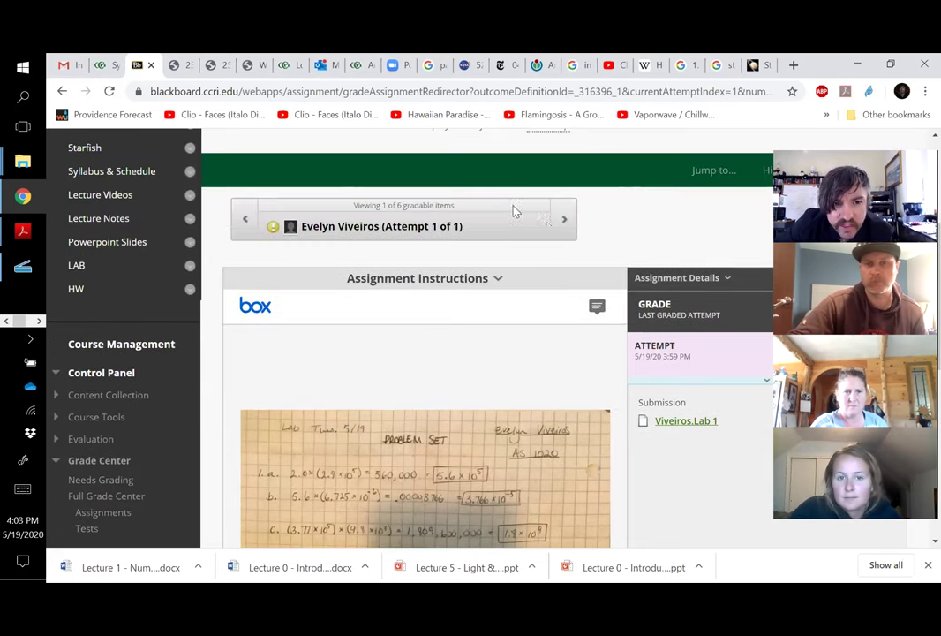
left_click(561, 217)
scroll(566, 224, "up", 3)
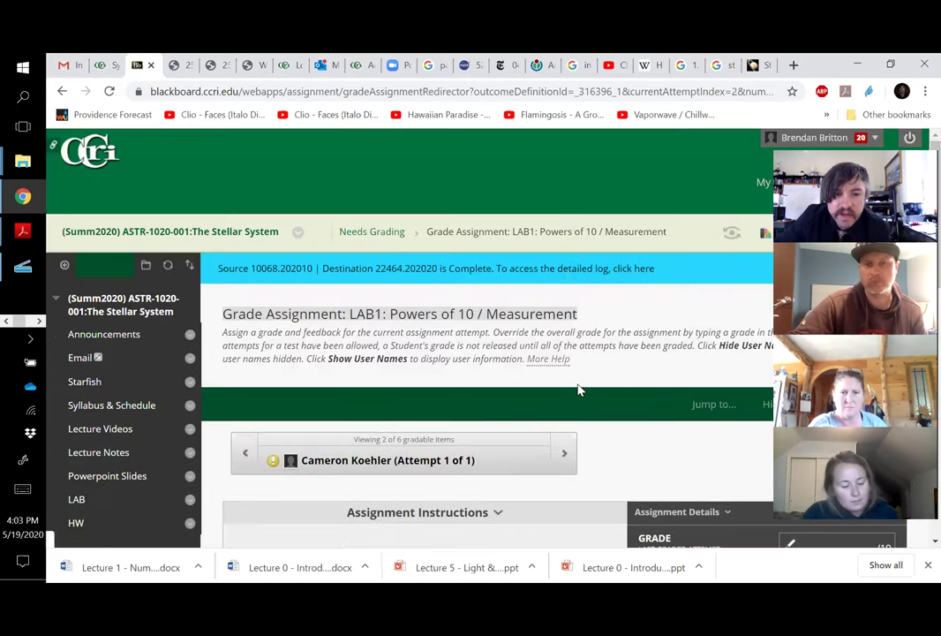
scroll(580, 353, "down", 6)
scroll(601, 305, "up", 2)
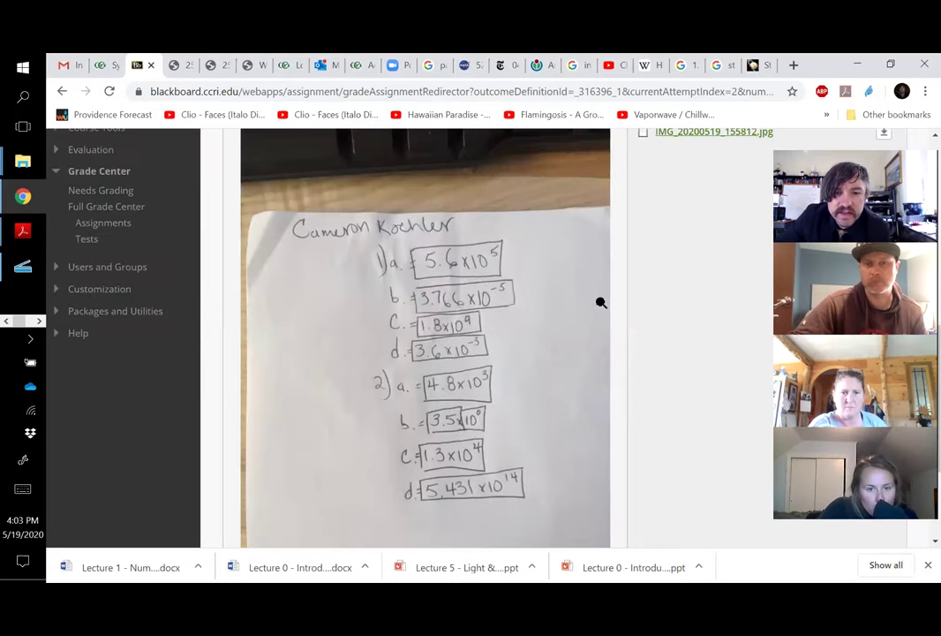
scroll(583, 220, "up", 2)
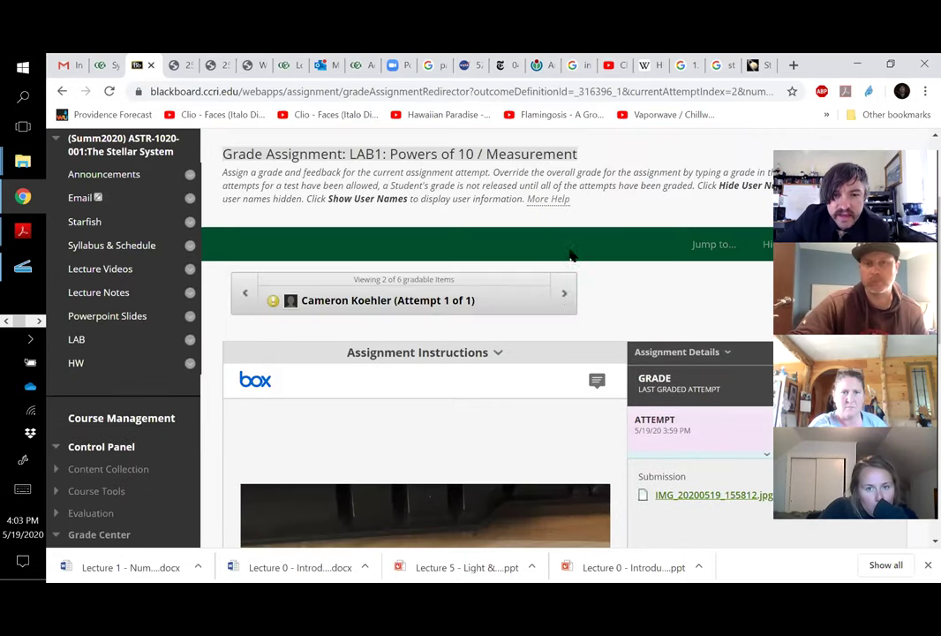
Go to the third LAB1 attempt and examine the problem set answers in Lab 1.pdf.
left_click(566, 297)
scroll(569, 301, "up", 2)
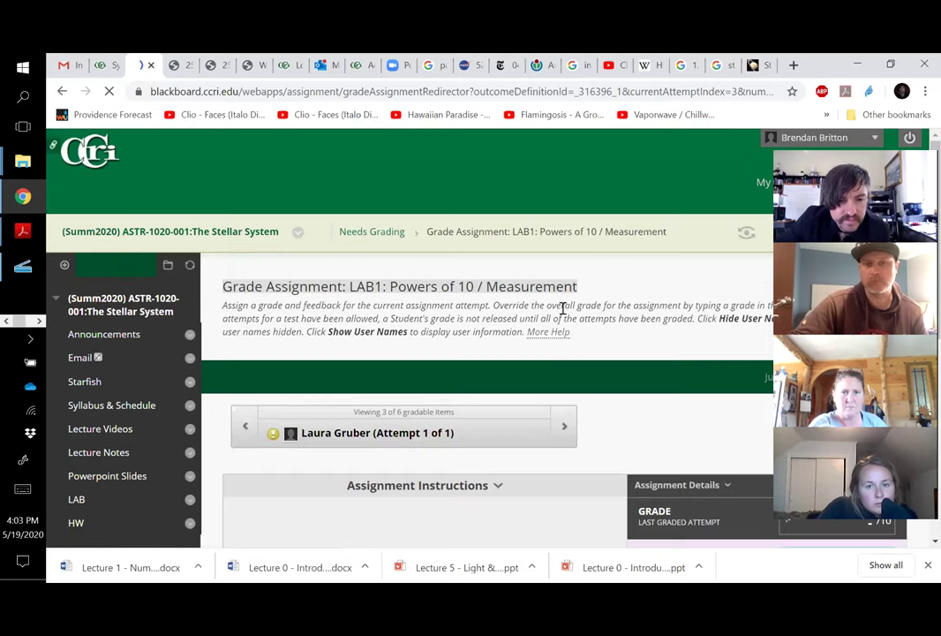
scroll(566, 300, "down", 2)
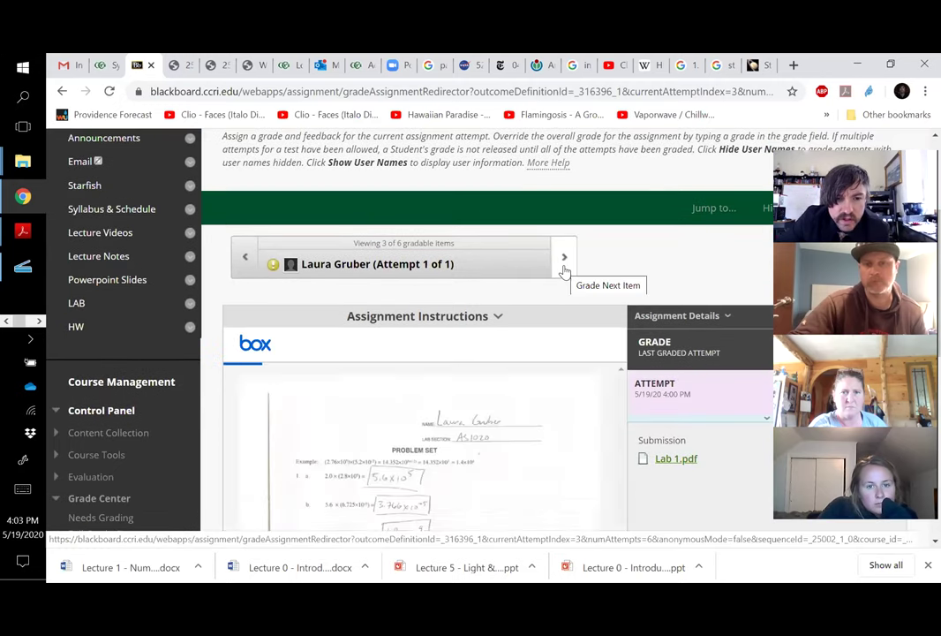
scroll(503, 358, "down", 3)
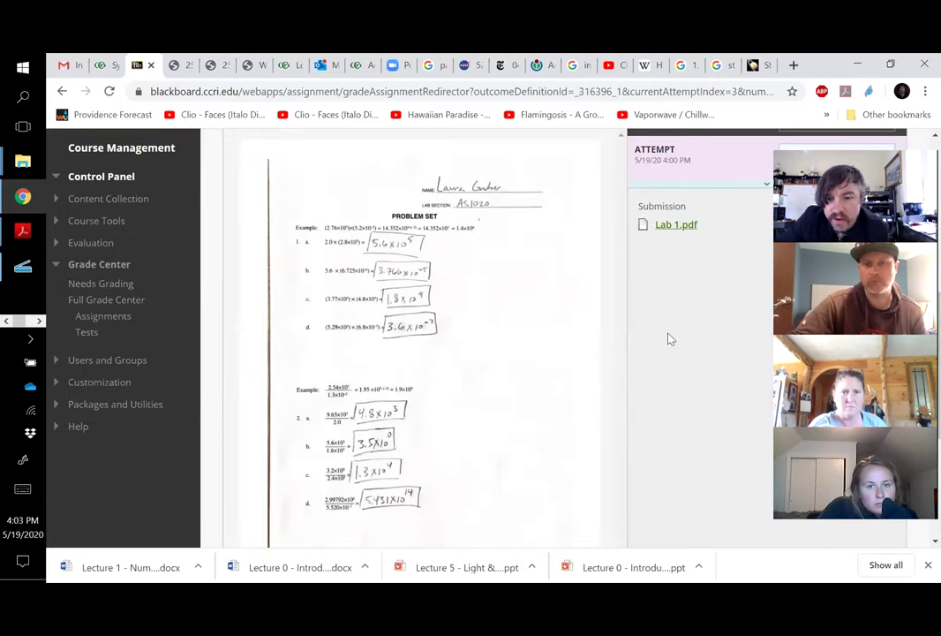
scroll(492, 280, "up", 2)
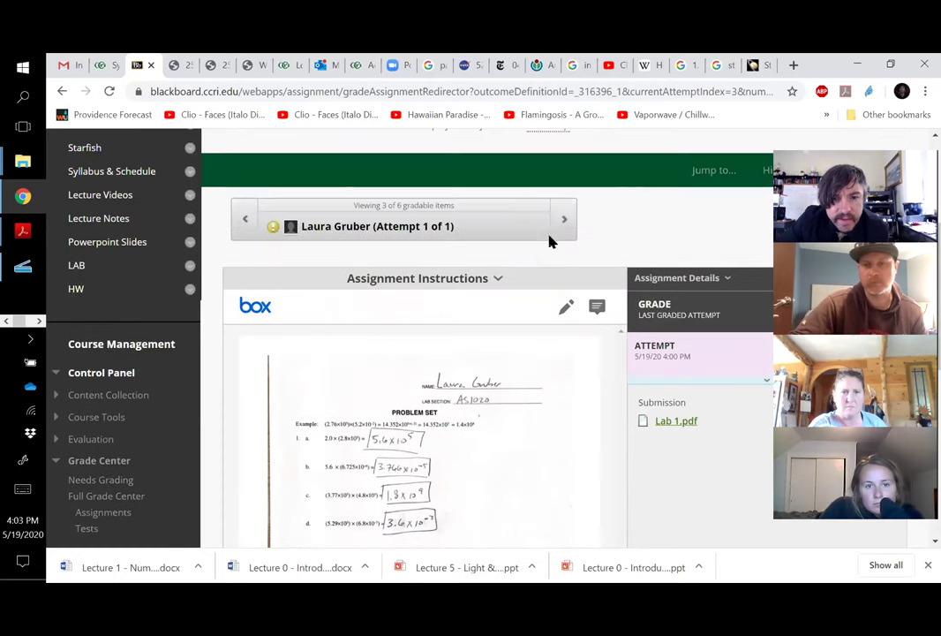
Go to the fourth LAB1 attempt, view its IMG_2172.JPG submission and return to the grading page.
left_click(565, 224)
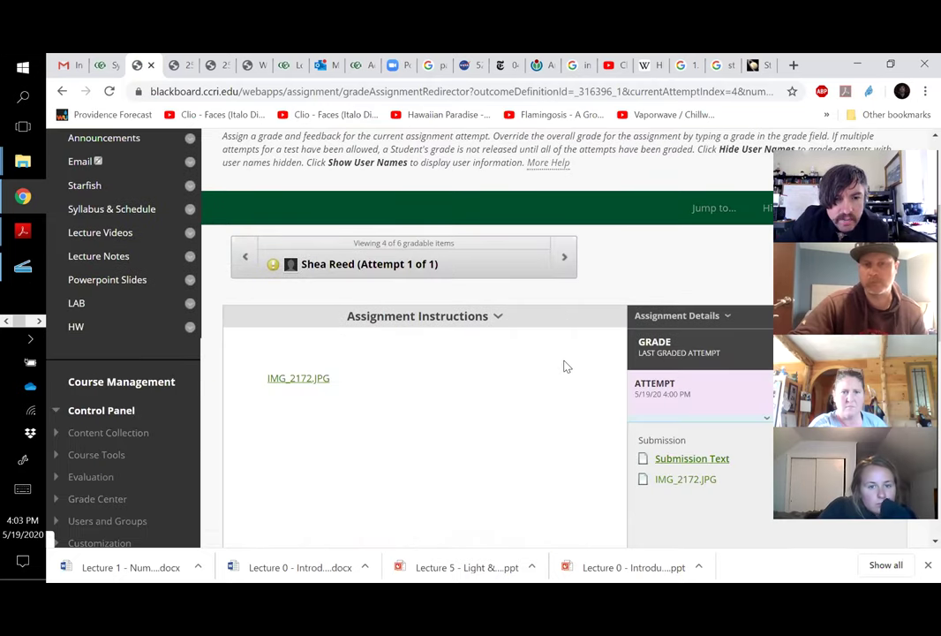
left_click(286, 382)
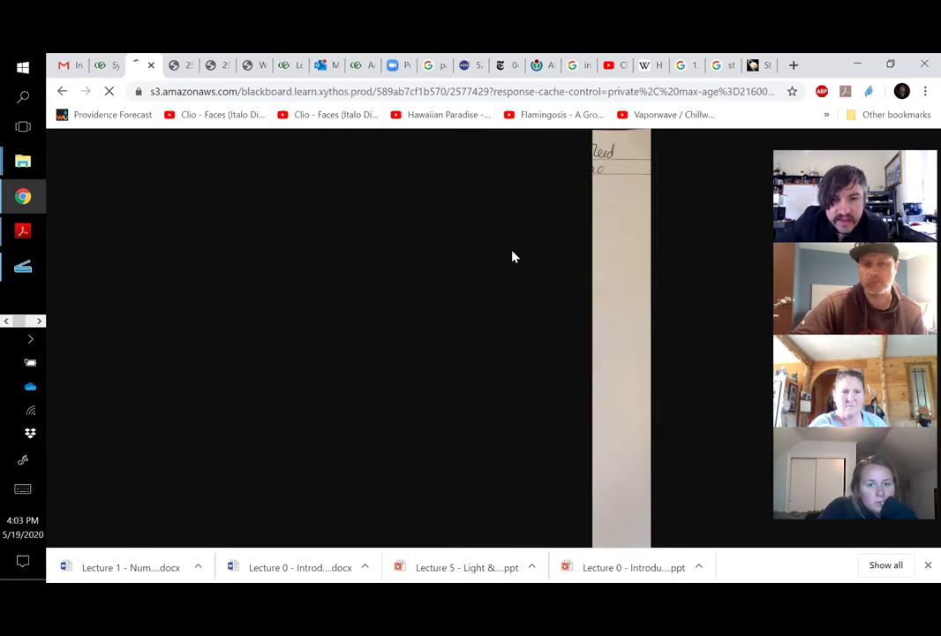
left_click(61, 92)
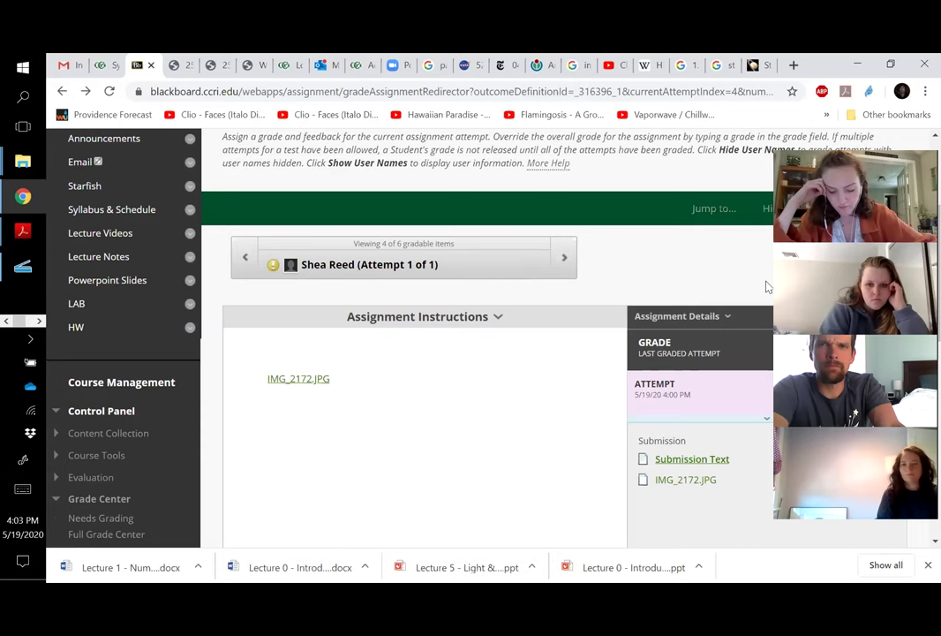
Go to the fifth LAB1 attempt and examine the answers in IMG_0865.JPG.
left_click(566, 268)
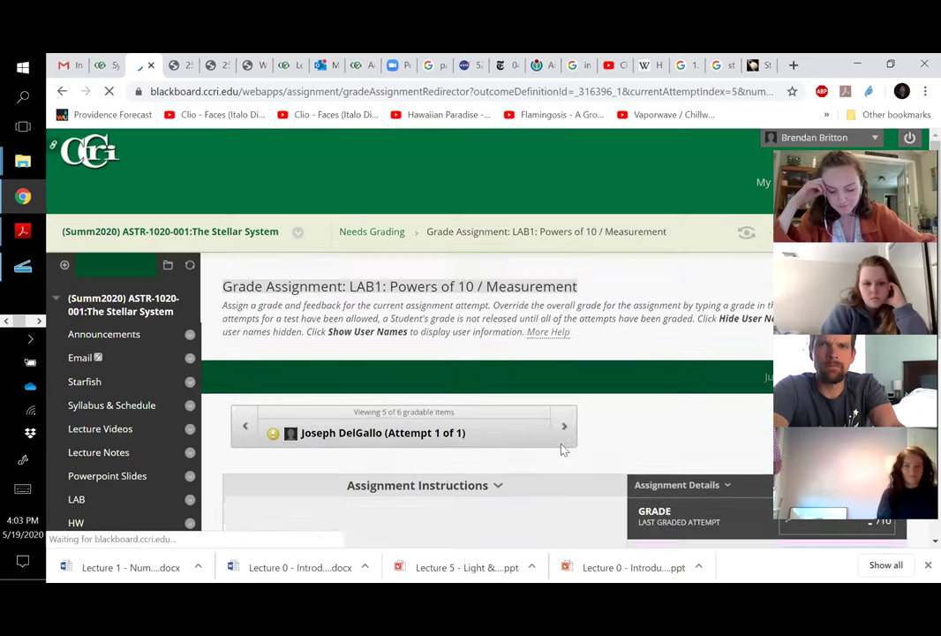
scroll(578, 439, "down", 4)
scroll(581, 439, "down", 4)
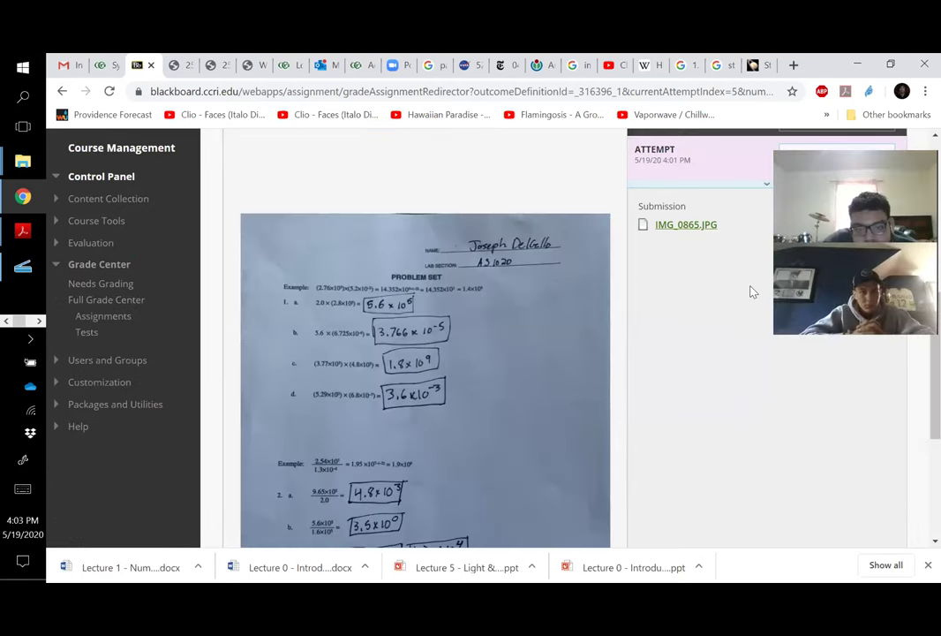
scroll(752, 291, "up", 5)
Go to the sixth LAB1 attempt and read through all the worked answers in IMG_1785.jpg.
left_click(564, 323)
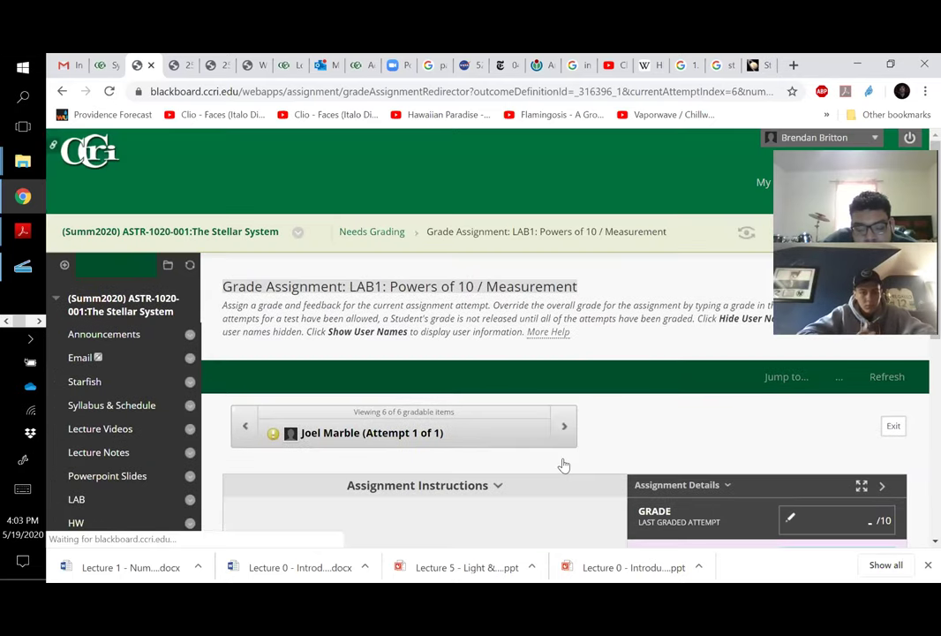
scroll(609, 437, "down", 1)
scroll(636, 430, "down", 5)
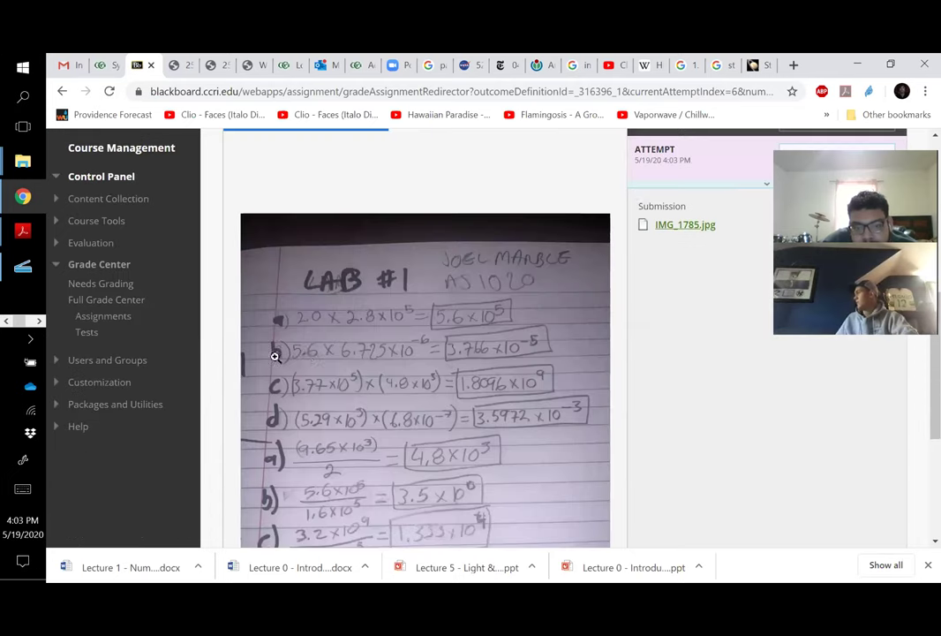
scroll(381, 306, "down", 1)
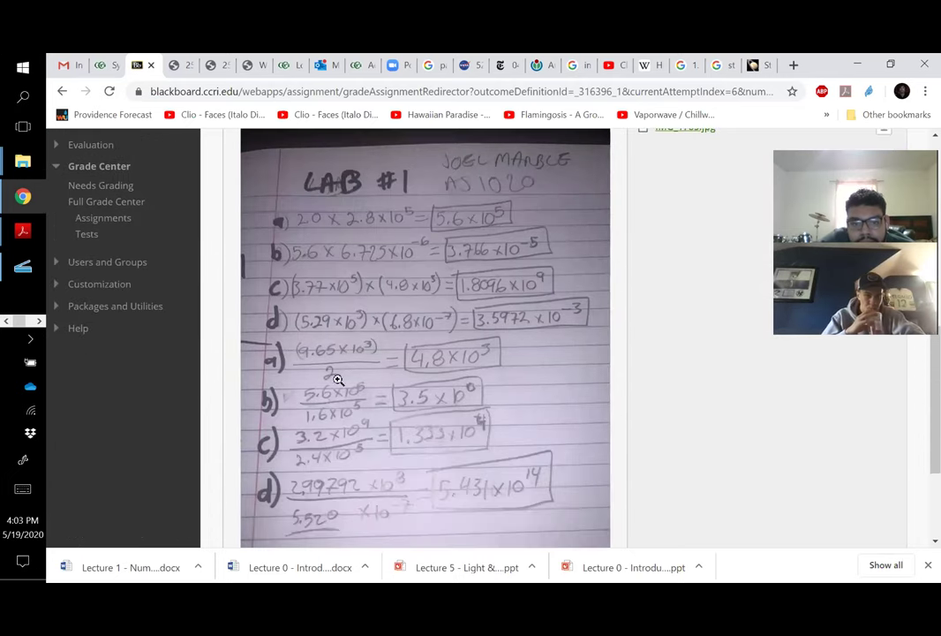
scroll(349, 365, "down", 1)
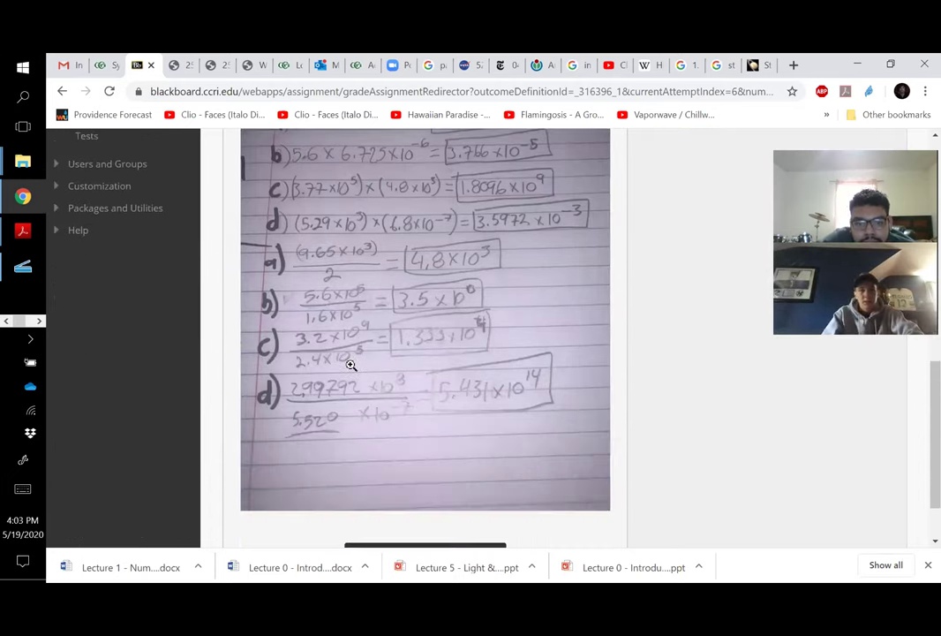
scroll(492, 256, "up", 3)
scroll(472, 291, "up", 1)
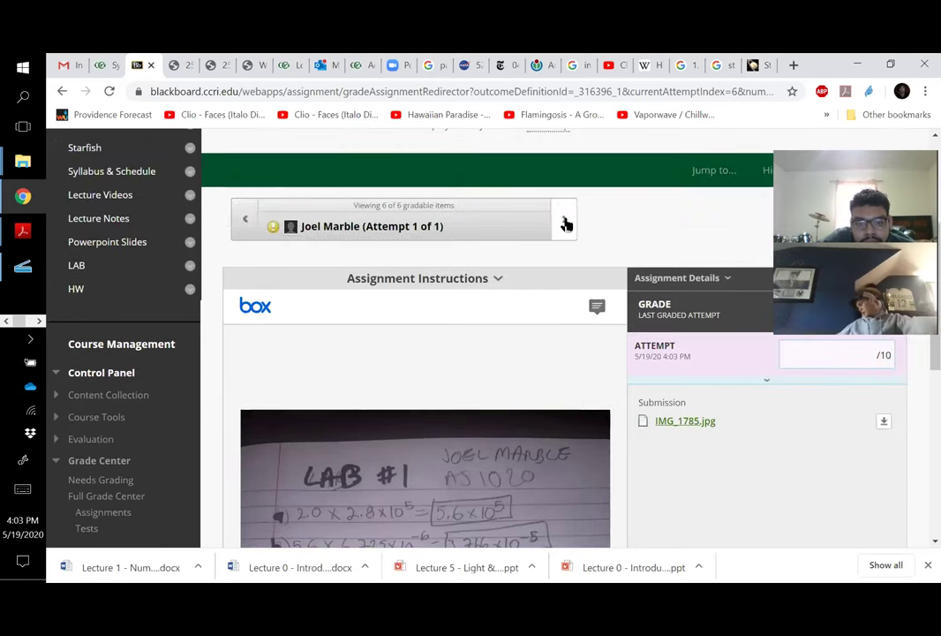